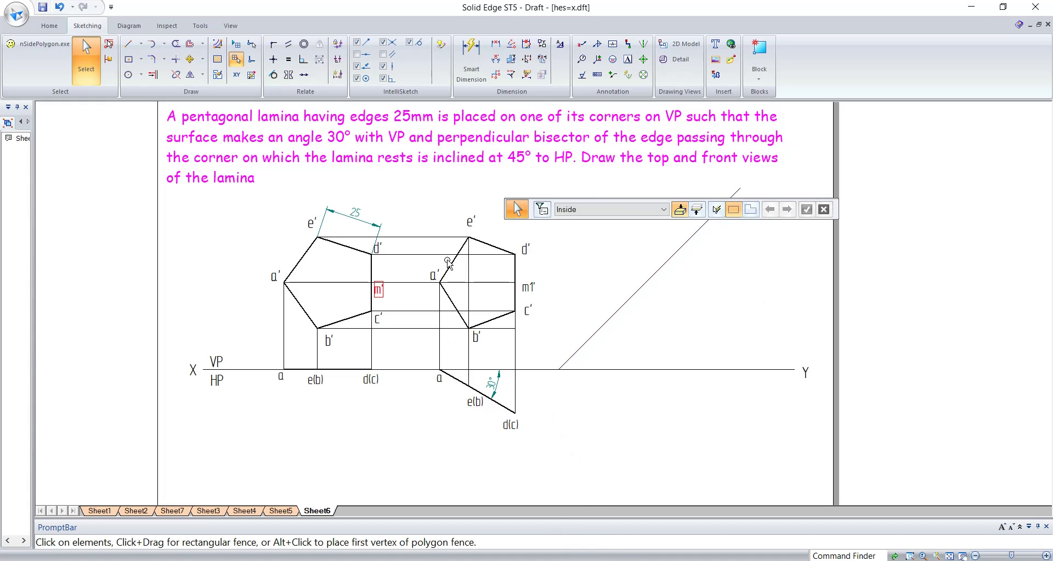
pyautogui.click(471, 60)
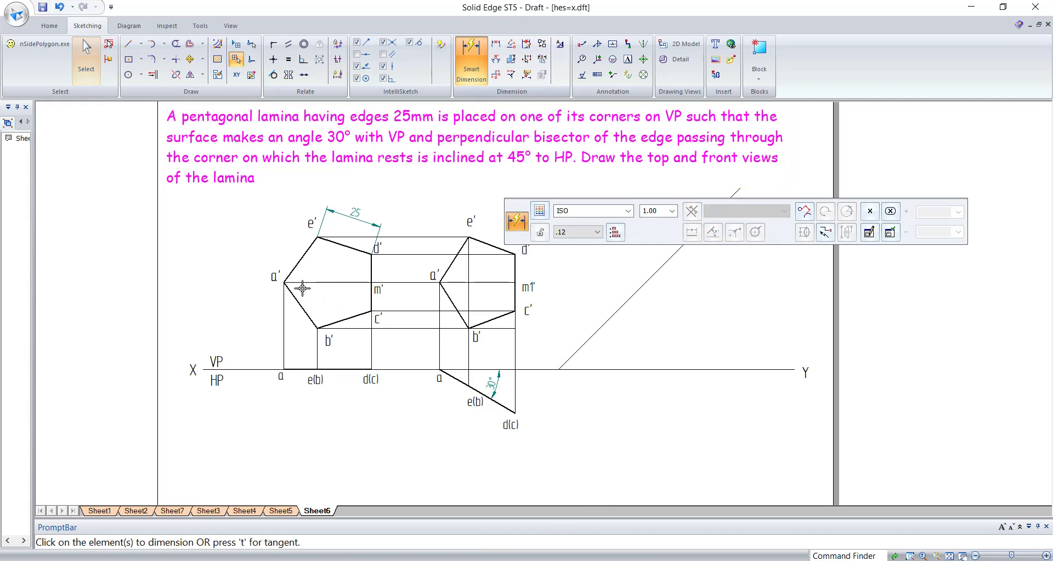
pyautogui.click(315, 280)
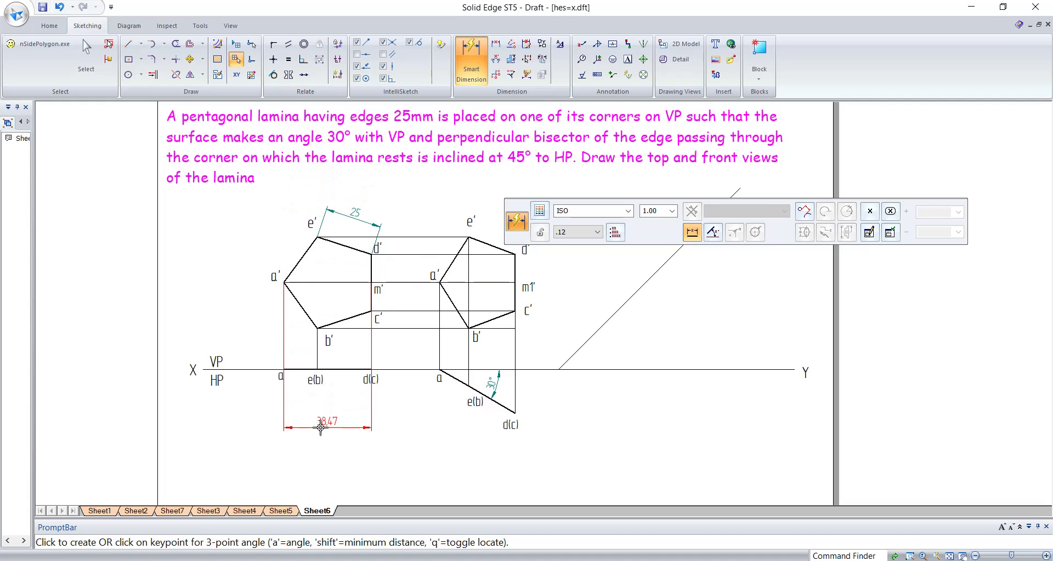
pyautogui.press('Escape')
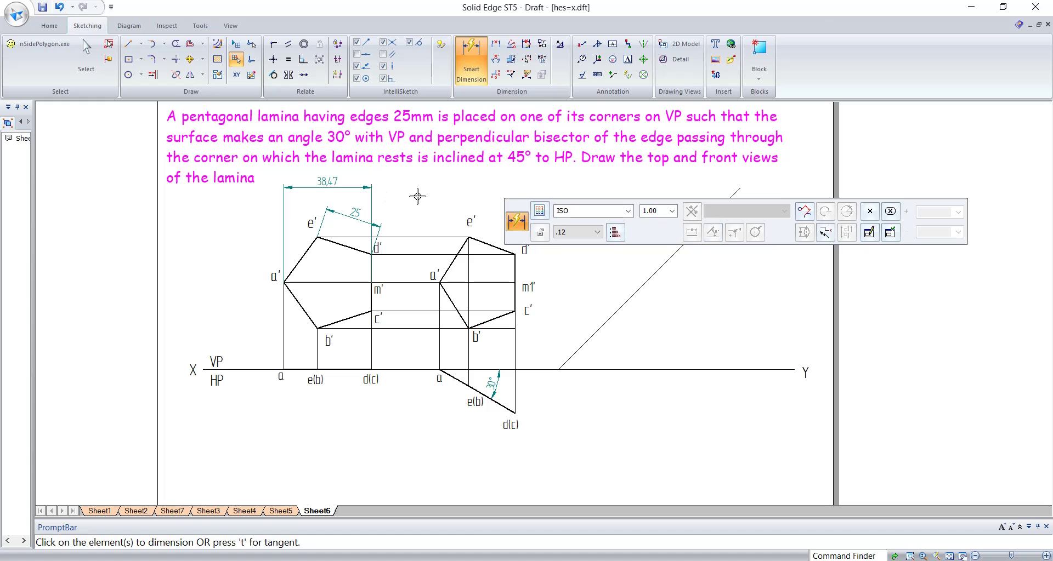
pyautogui.press('Escape')
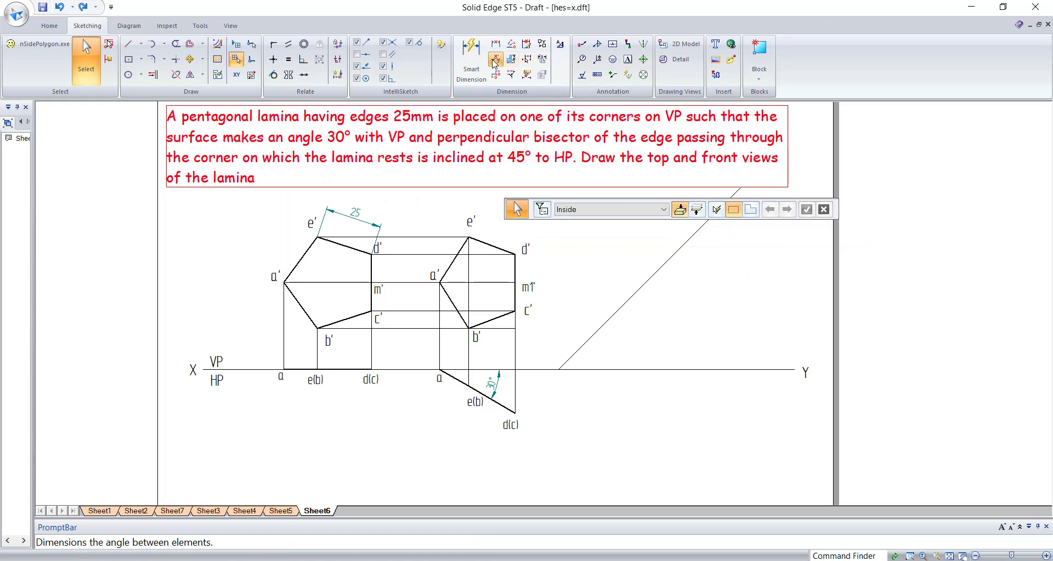
# Dimension the angle between the inclined construction line and the XY reference line.
pyautogui.click(495, 59)
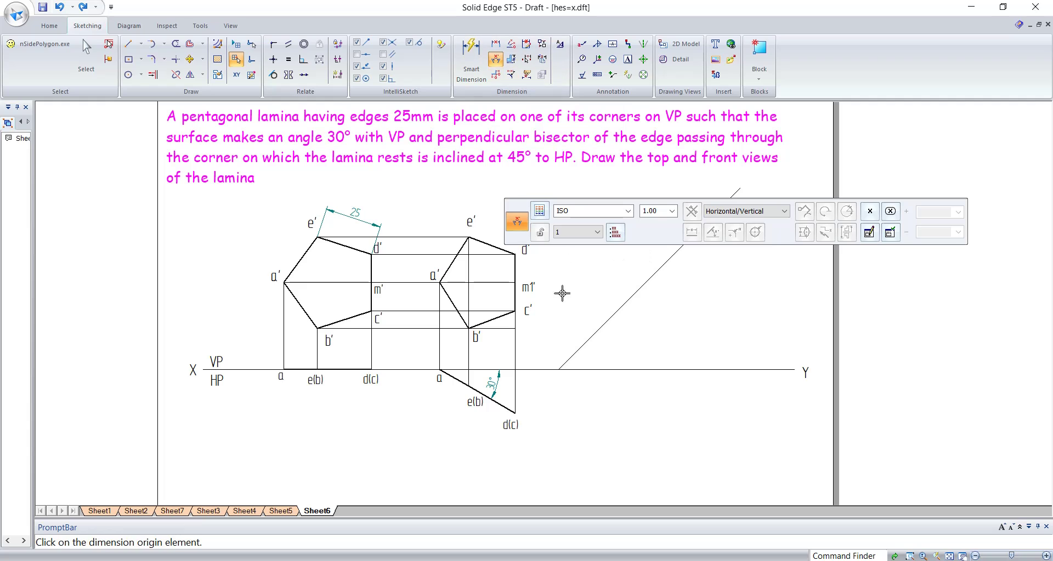
pyautogui.click(583, 337)
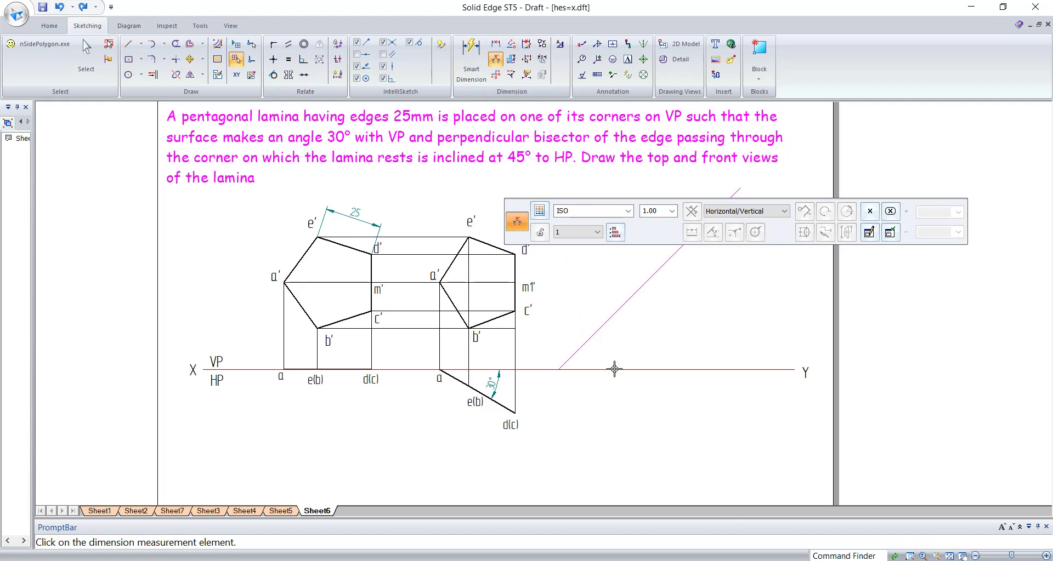
pyautogui.click(614, 370)
pyautogui.click(624, 338)
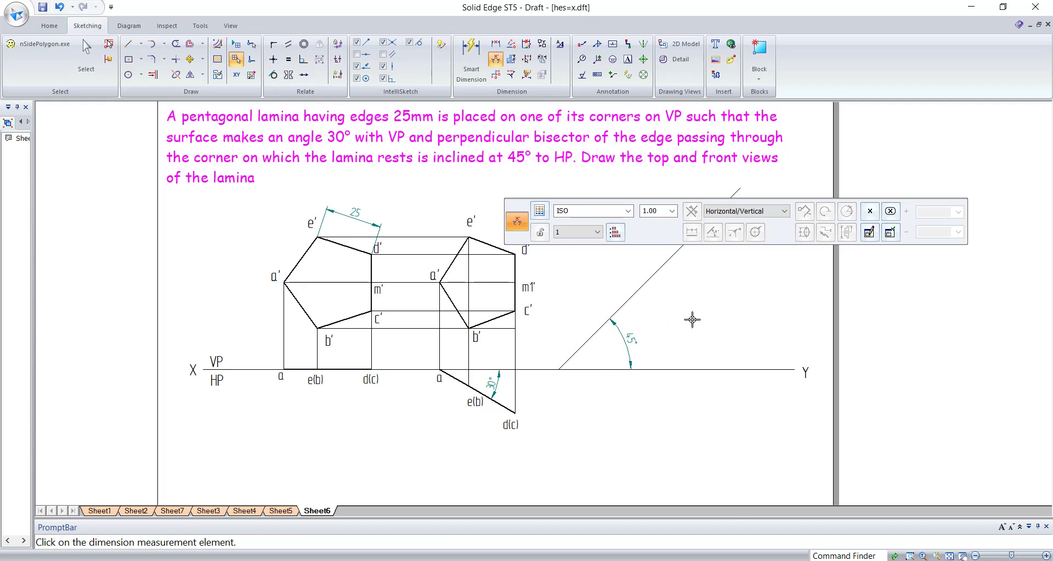
pyautogui.moveTo(771, 206); pyautogui.dragTo(799, 149)
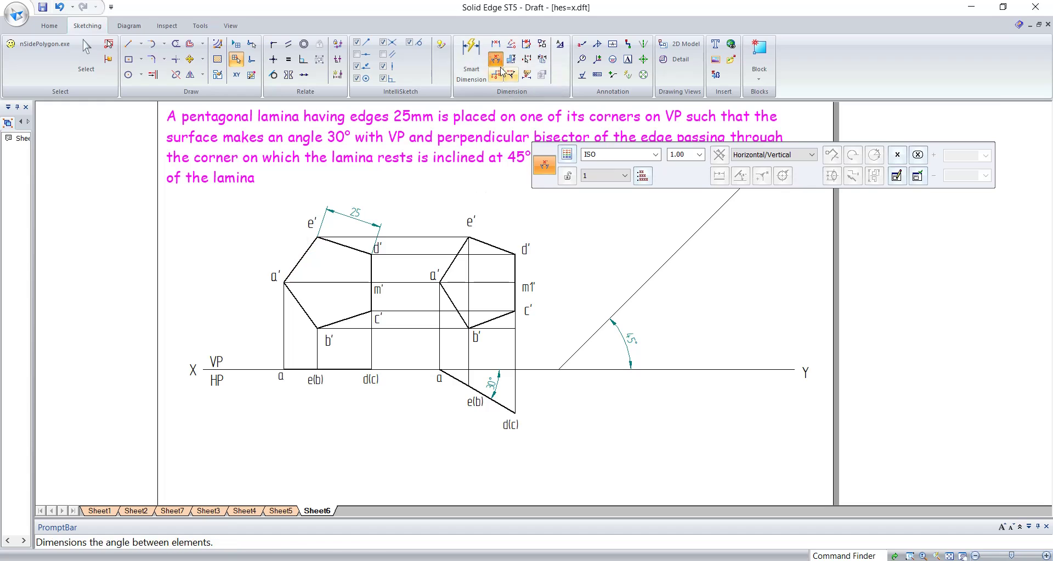
# Dimension the horizontal distance from a' to m' of the first pentagon, placing it below the XY line.
pyautogui.click(471, 60)
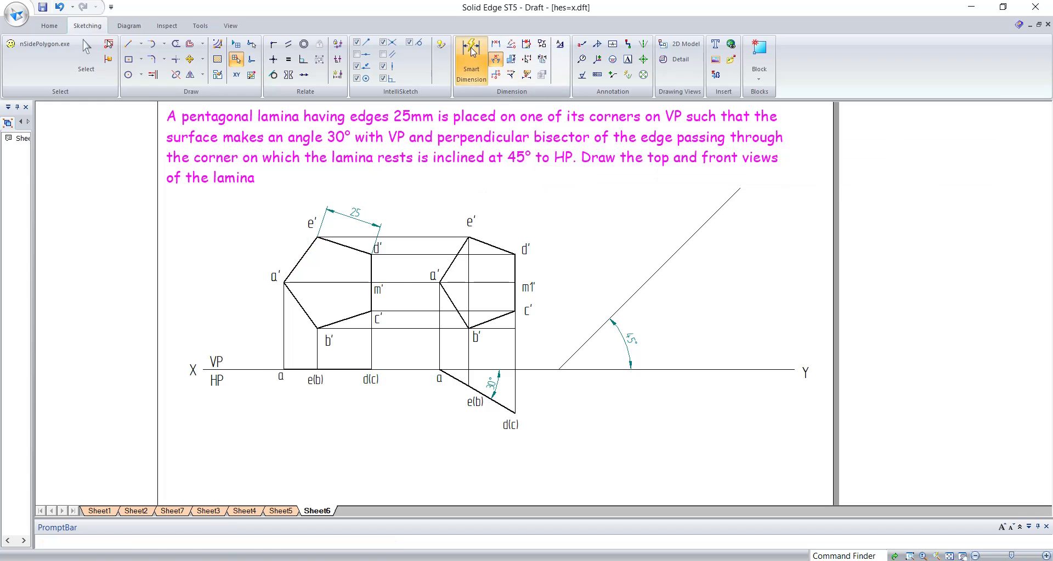
pyautogui.click(317, 282)
pyautogui.click(373, 267)
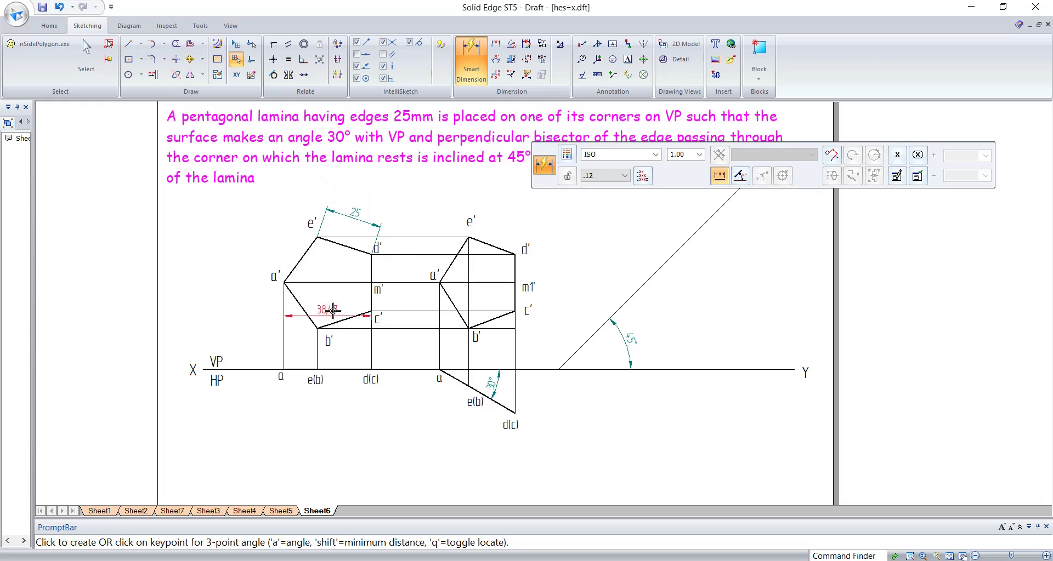
pyautogui.click(334, 409)
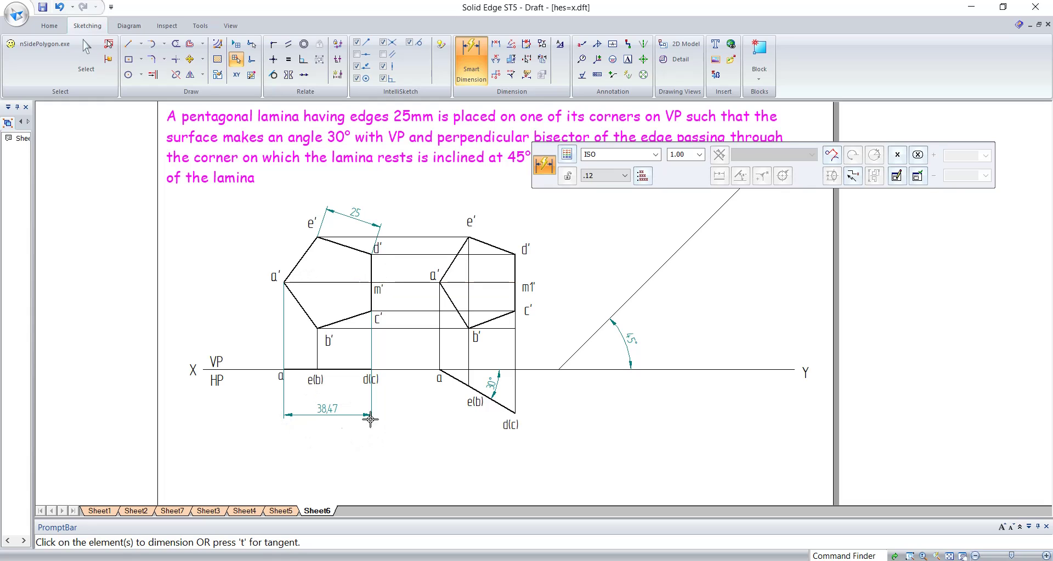
# Draw a centre-point arc of radius 38.47 mm centred on the inclined line so that it cuts that line's upper part.
pyautogui.click(164, 43)
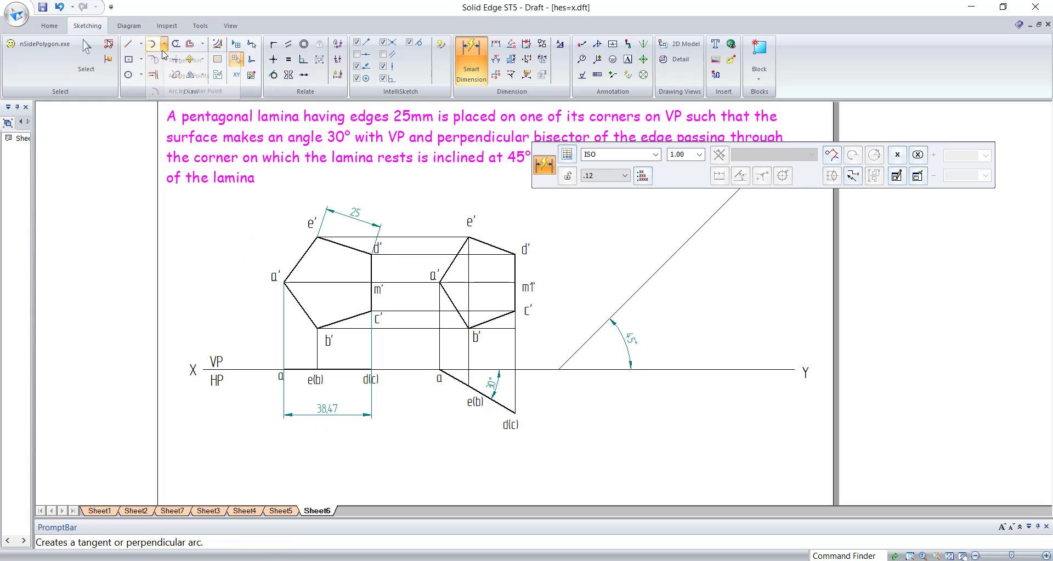
pyautogui.click(184, 89)
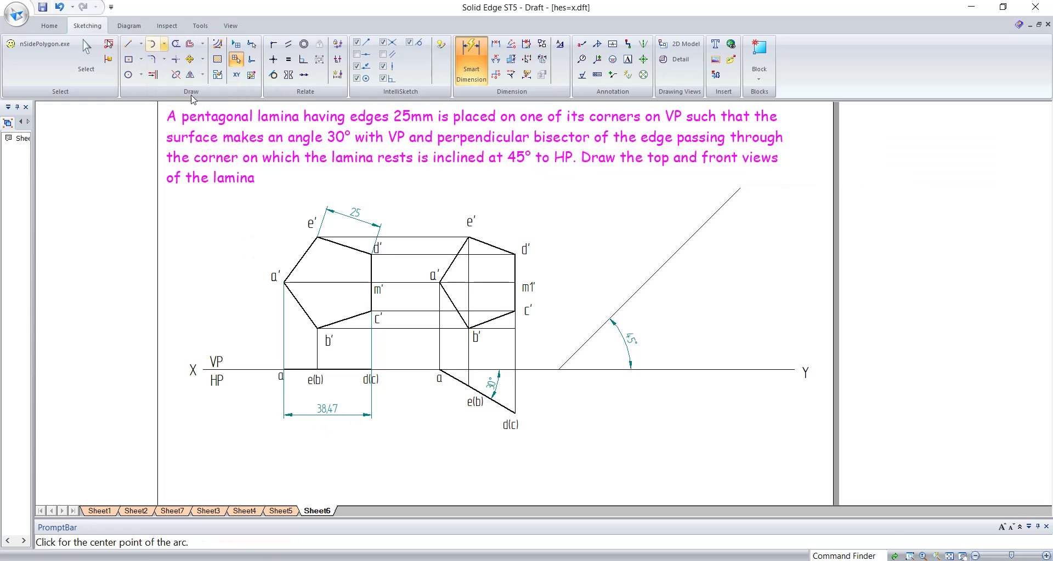
pyautogui.click(633, 298)
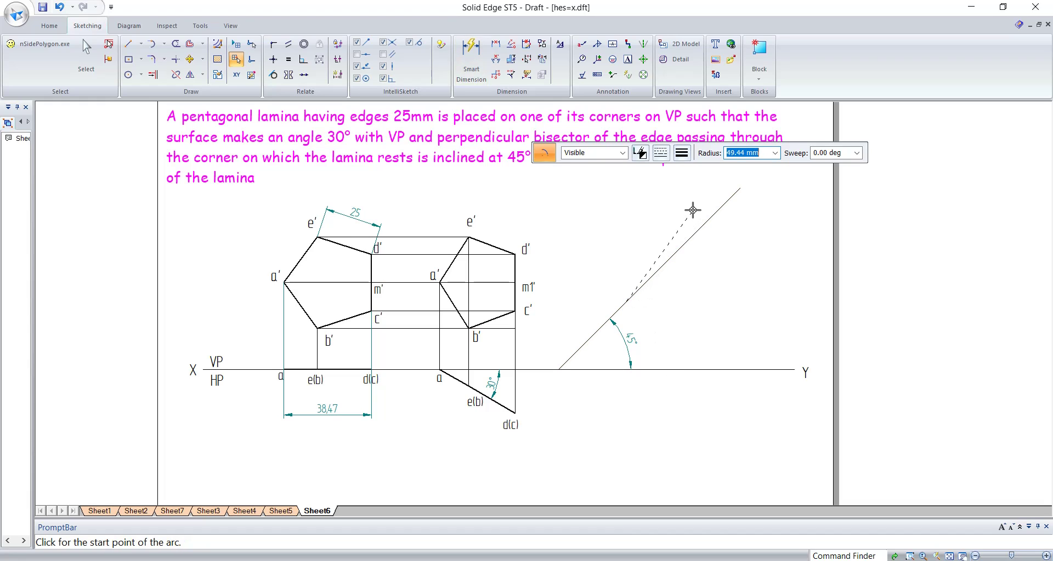
pyautogui.write('38.47')
pyautogui.press('Tab')
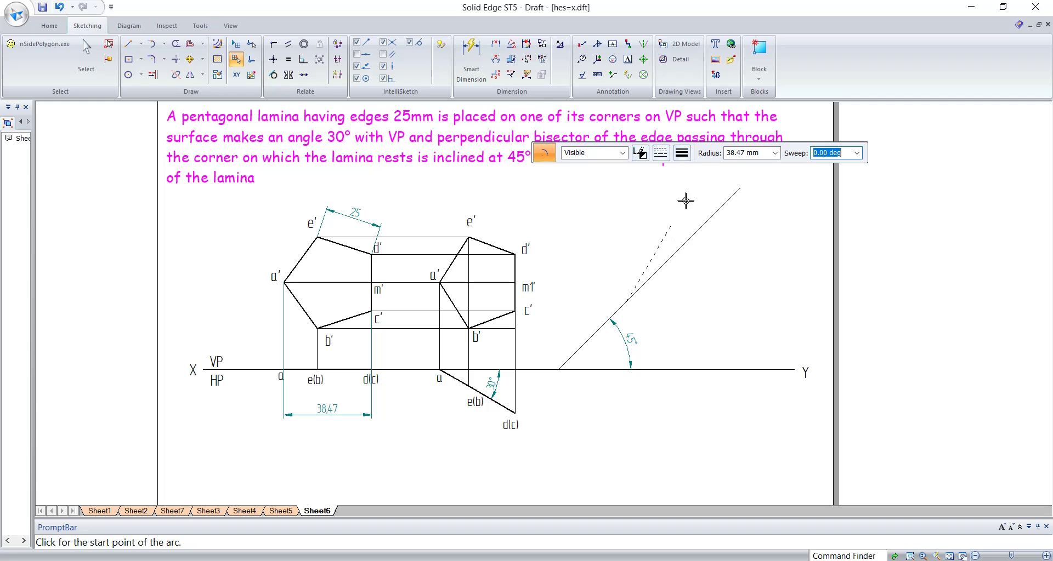
pyautogui.click(687, 222)
pyautogui.click(725, 260)
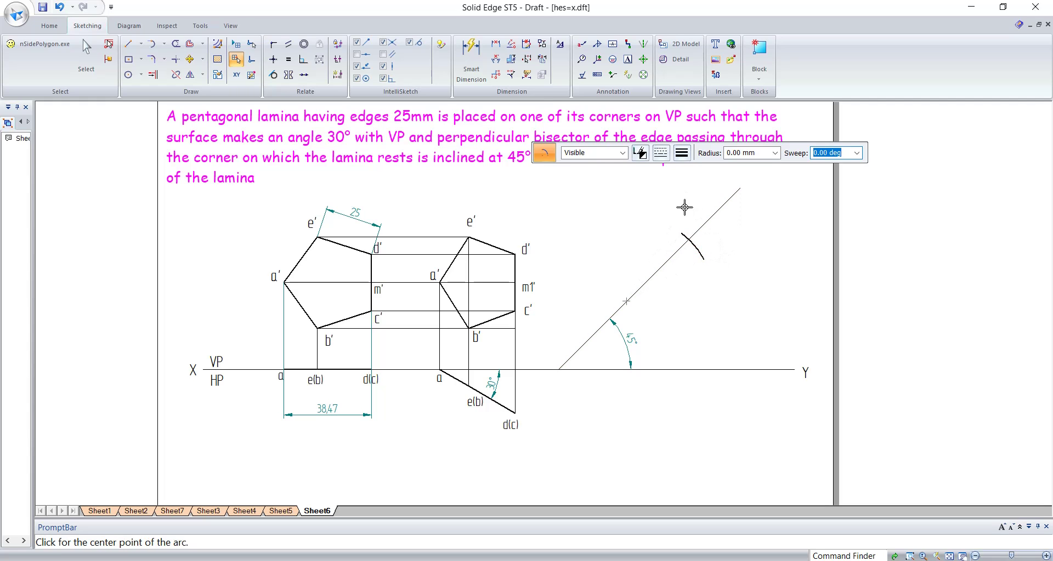
pyautogui.press('Escape')
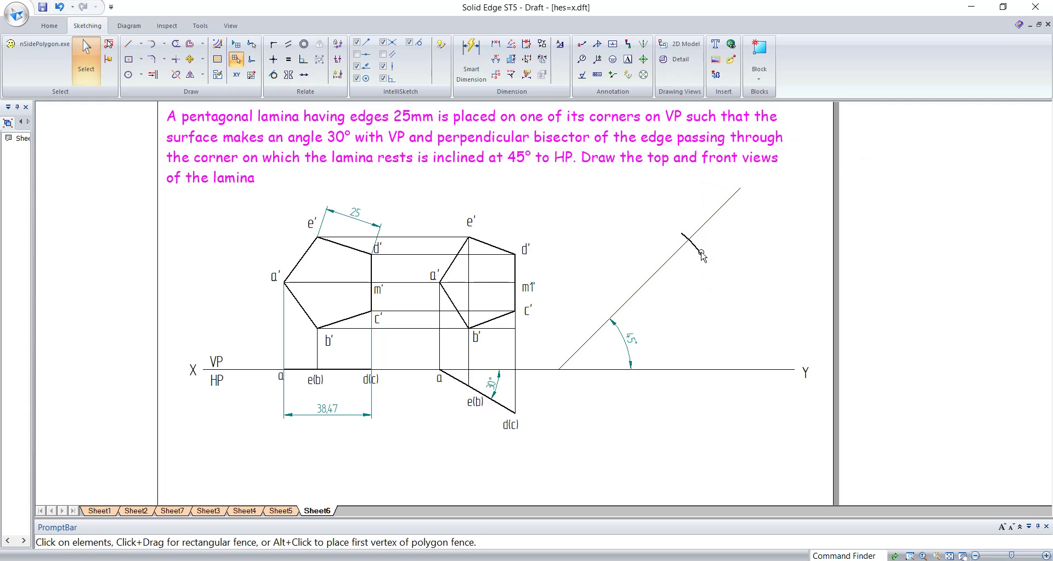
# Change the 38.47 mm arc to a thin line width.
pyautogui.click(702, 256)
pyautogui.click(682, 154)
pyautogui.click(707, 167)
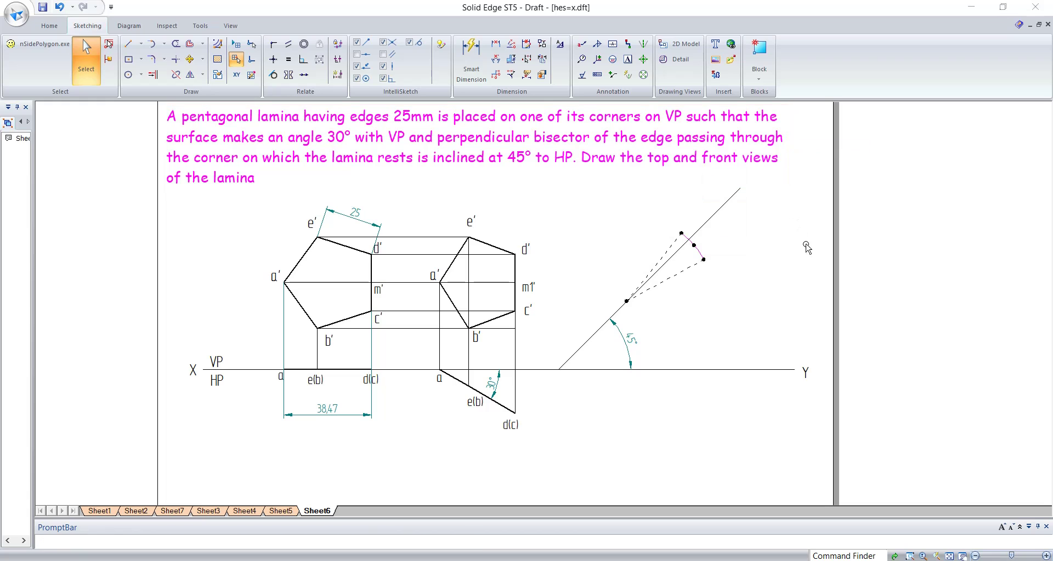
# Draw a horizontal chain line leftward from the intersection of the arc and the inclined line.
pyautogui.click(128, 44)
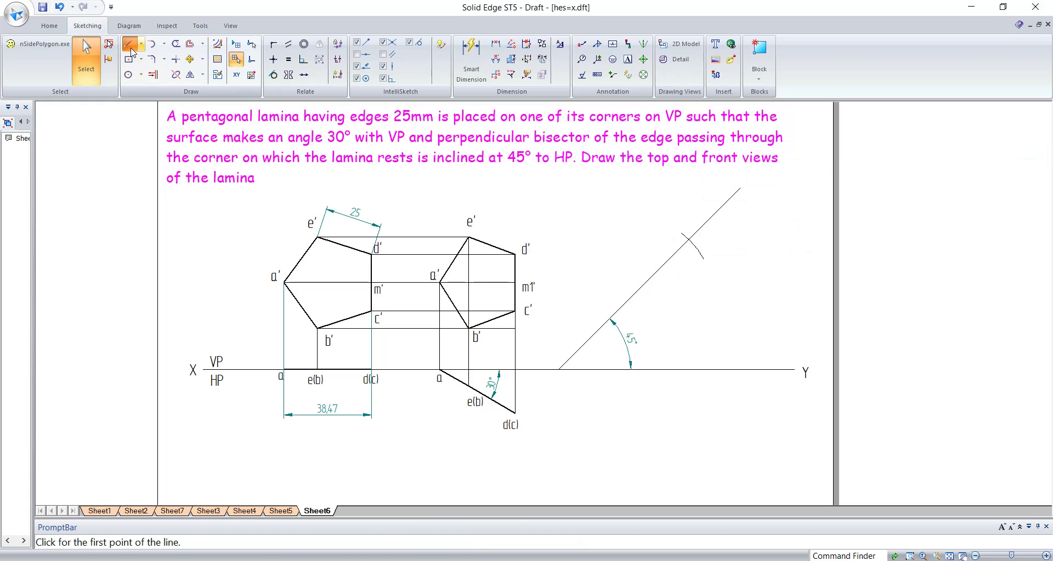
pyautogui.click(661, 153)
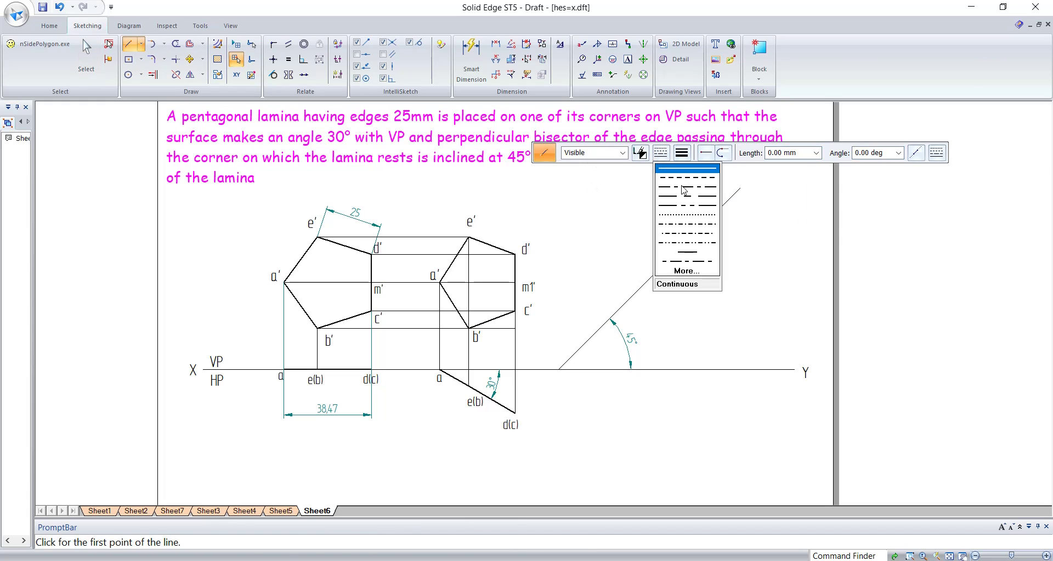
pyautogui.click(683, 190)
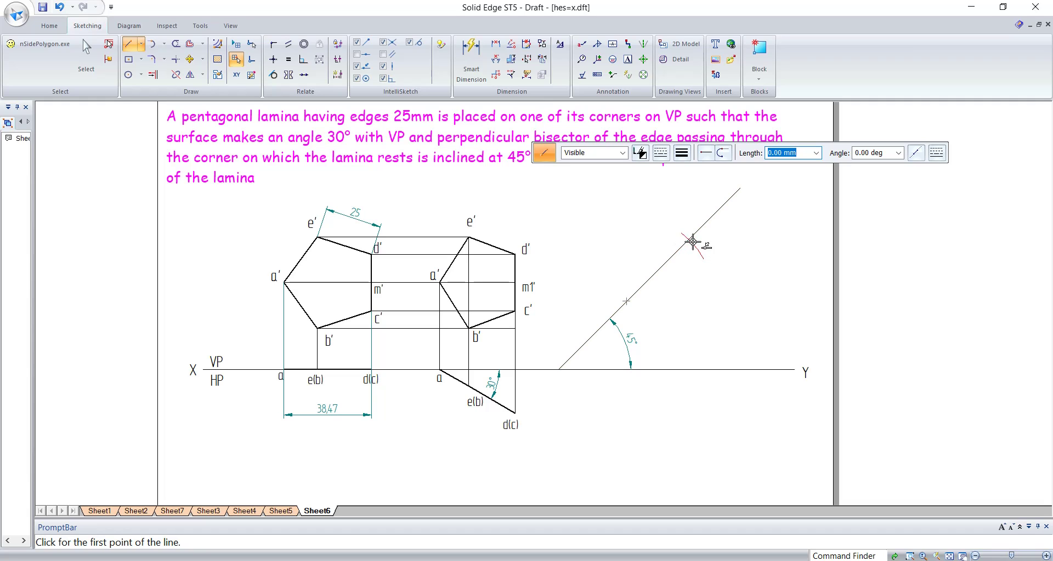
pyautogui.click(688, 239)
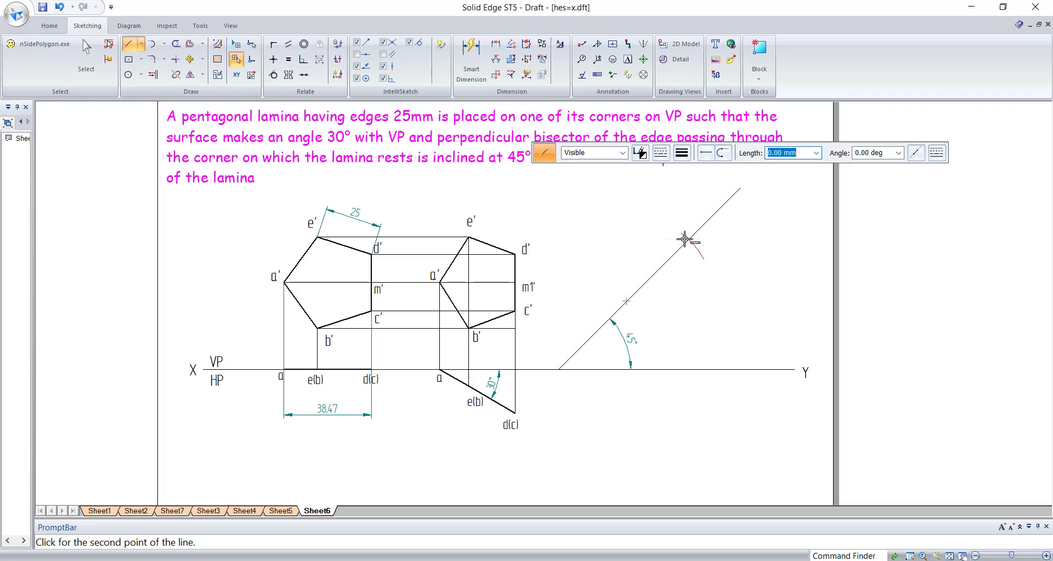
pyautogui.click(584, 239)
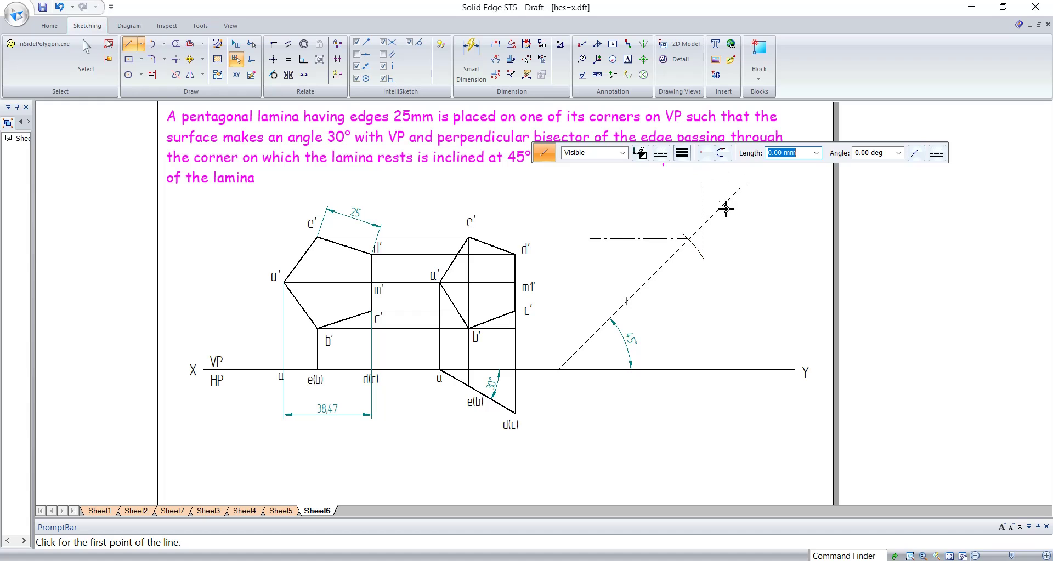
# Extend the horizontal chain line rightward to a temporary steep boundary line, then delete that boundary line.
pyautogui.click(784, 195)
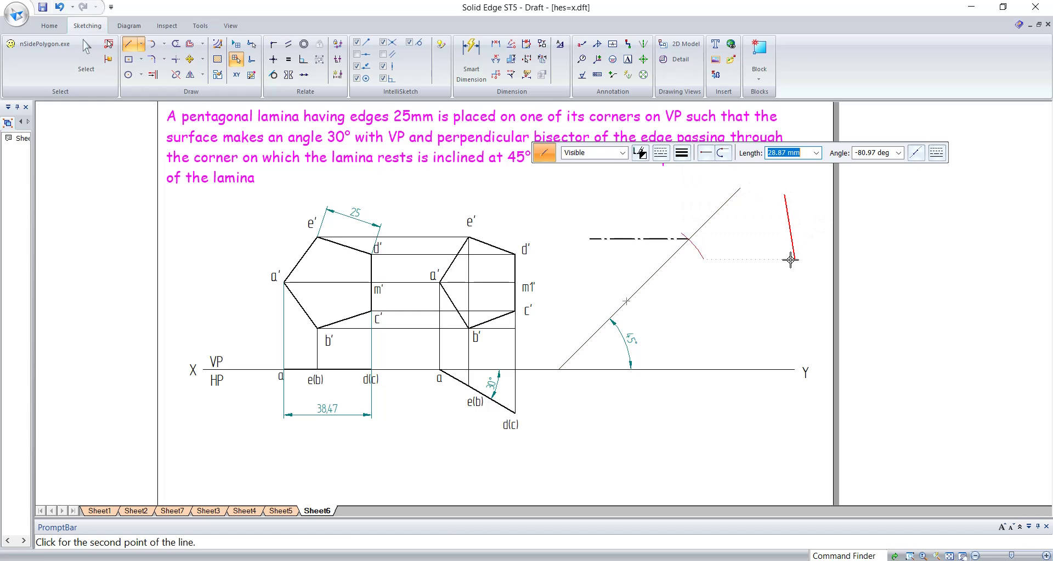
pyautogui.click(795, 259)
pyautogui.click(153, 76)
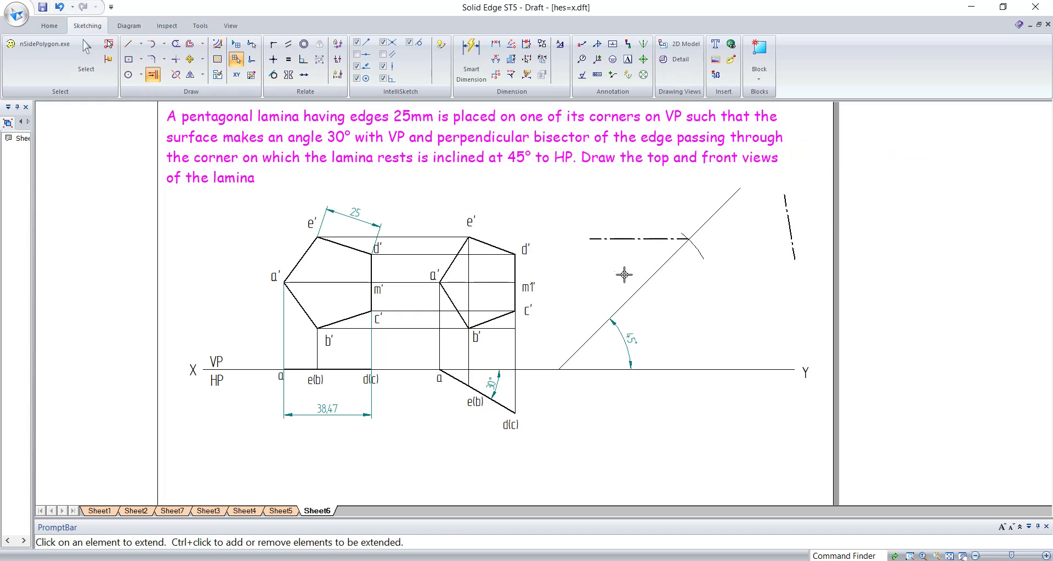
pyautogui.click(658, 241)
pyautogui.press('Escape')
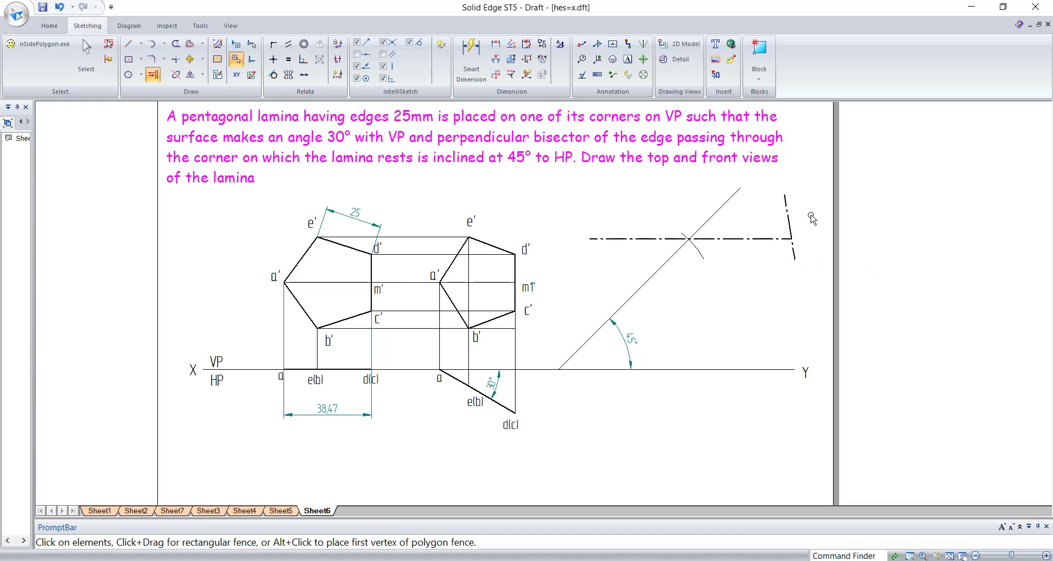
pyautogui.click(787, 216)
pyautogui.press('Delete')
# Change the horizontal chain line to a thin line width.
pyautogui.click(753, 239)
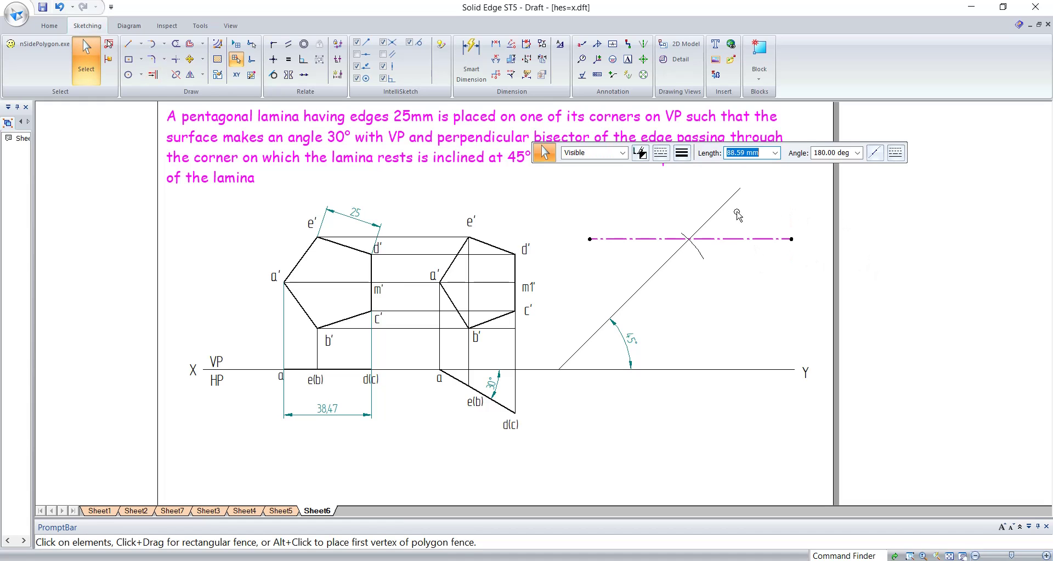
pyautogui.click(682, 153)
pyautogui.click(769, 220)
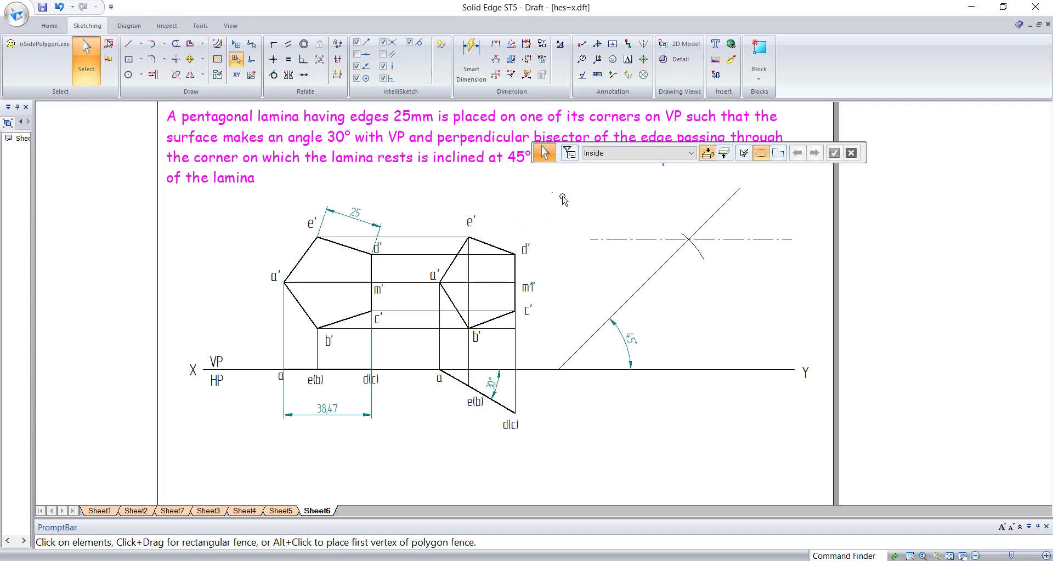
# Dimension the horizontal distance from a' to m1' of the second pentagon, placing it above the figure.
pyautogui.click(471, 60)
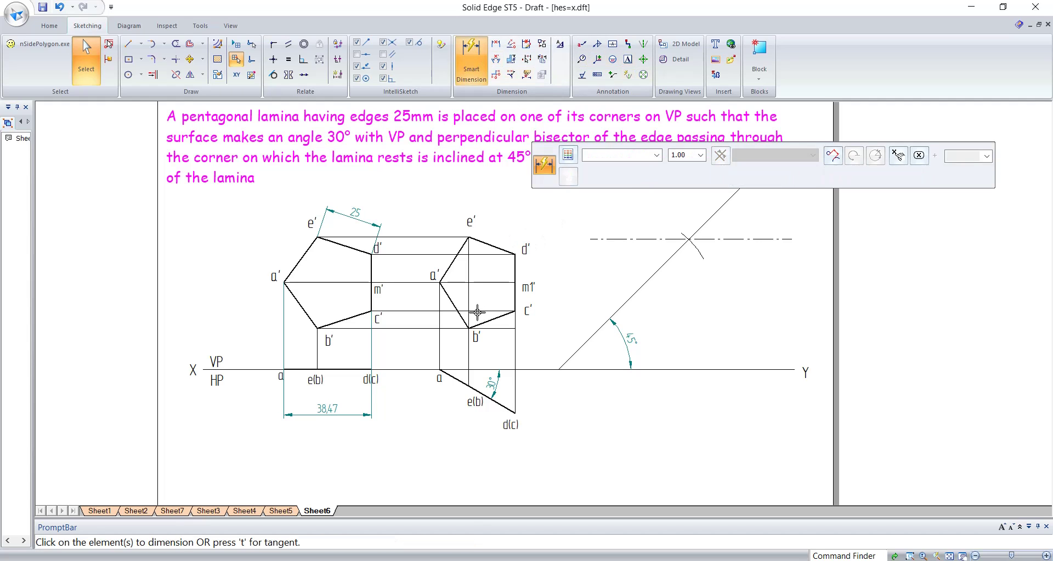
pyautogui.click(439, 298)
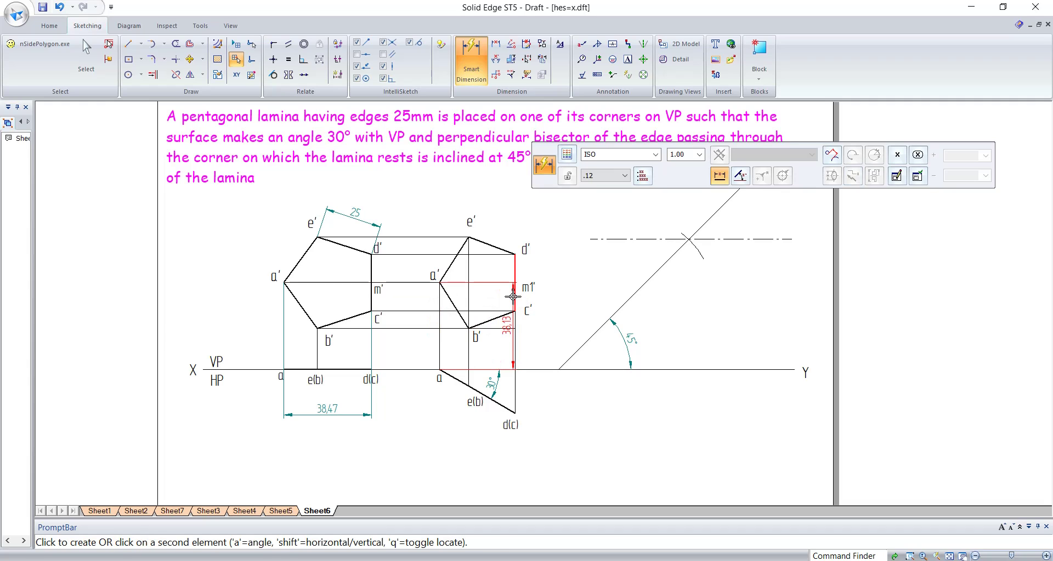
pyautogui.click(515, 283)
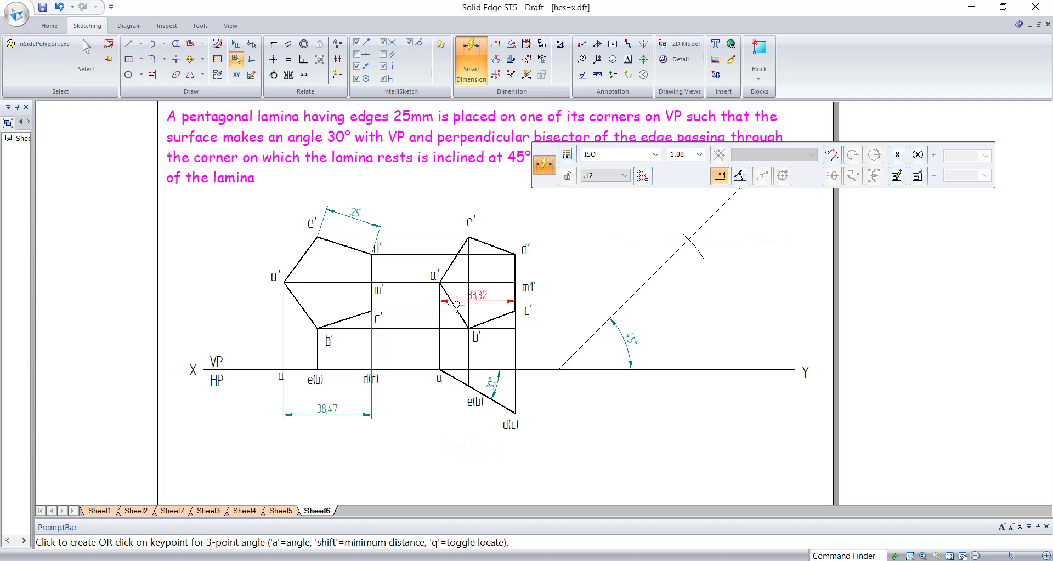
pyautogui.click(448, 196)
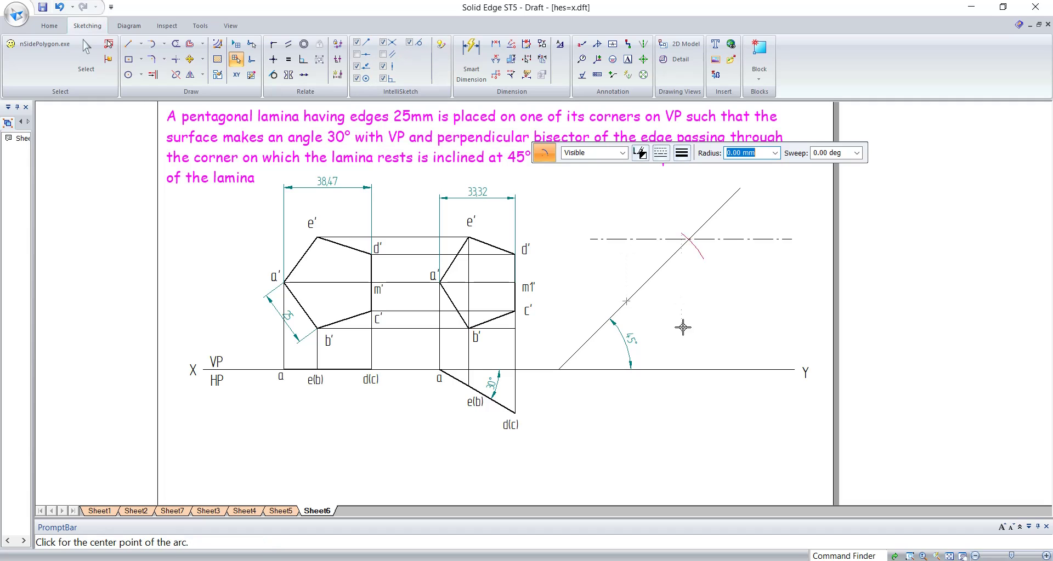
# Draw an arc of radius 33.32 mm about the first arc's centre, crossing the chain line and ending at the inclined line.
pyautogui.click(626, 302)
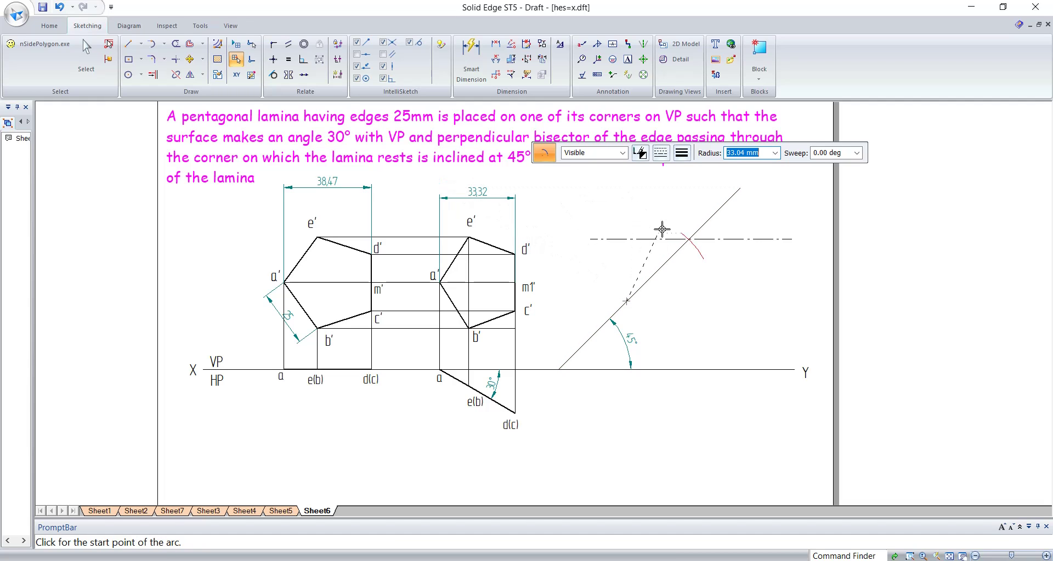
pyautogui.write('33.32')
pyautogui.click(662, 229)
pyautogui.click(680, 245)
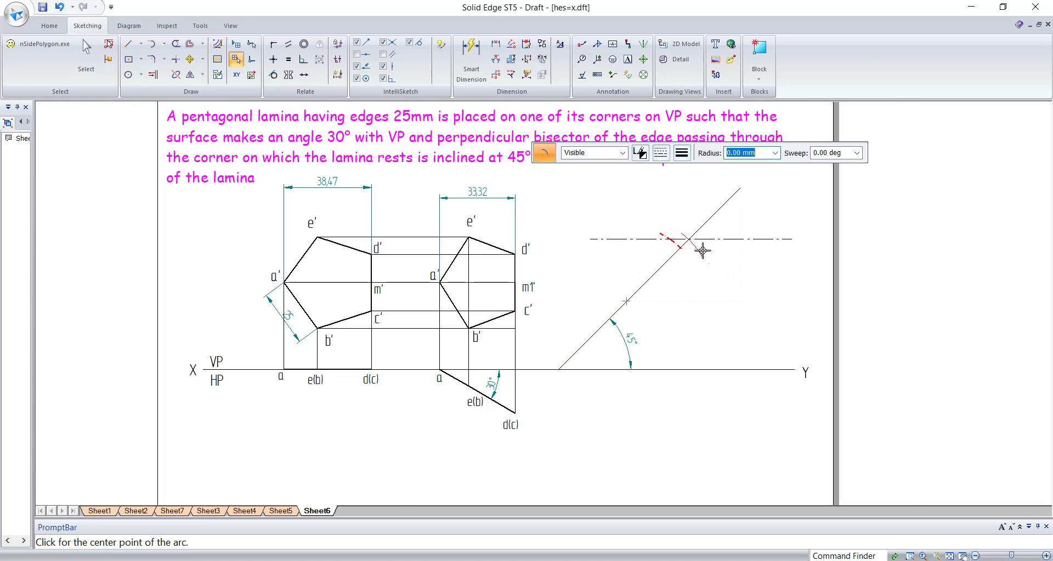
pyautogui.scroll(2, 703, 251)
pyautogui.press('Escape')
# Change the 33.32 mm arc to a continuous line with a width of 0.13 mm.
pyautogui.click(650, 230)
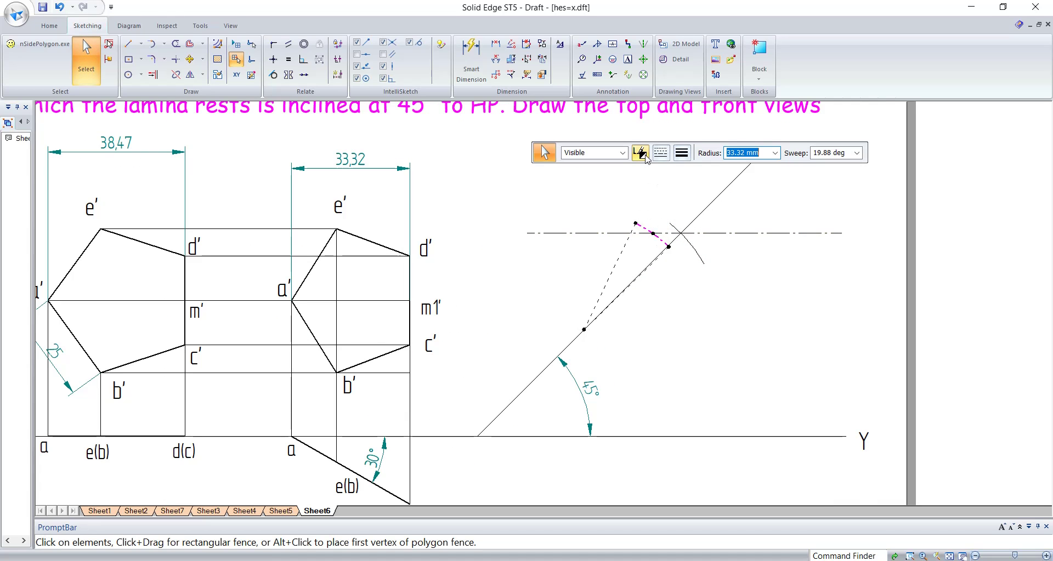
pyautogui.click(662, 153)
pyautogui.click(672, 170)
pyautogui.click(681, 154)
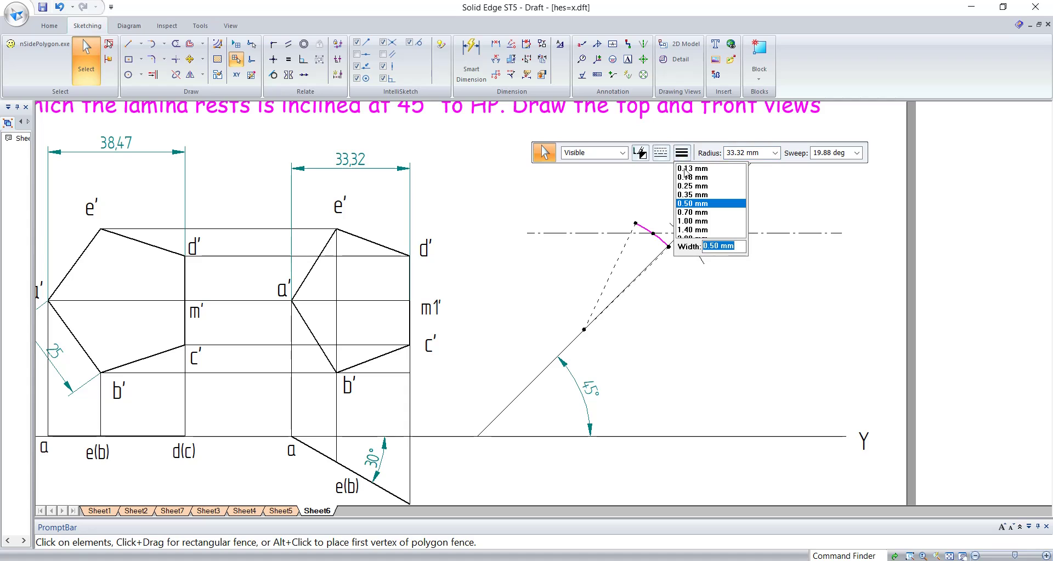
pyautogui.click(685, 169)
pyautogui.press('Escape')
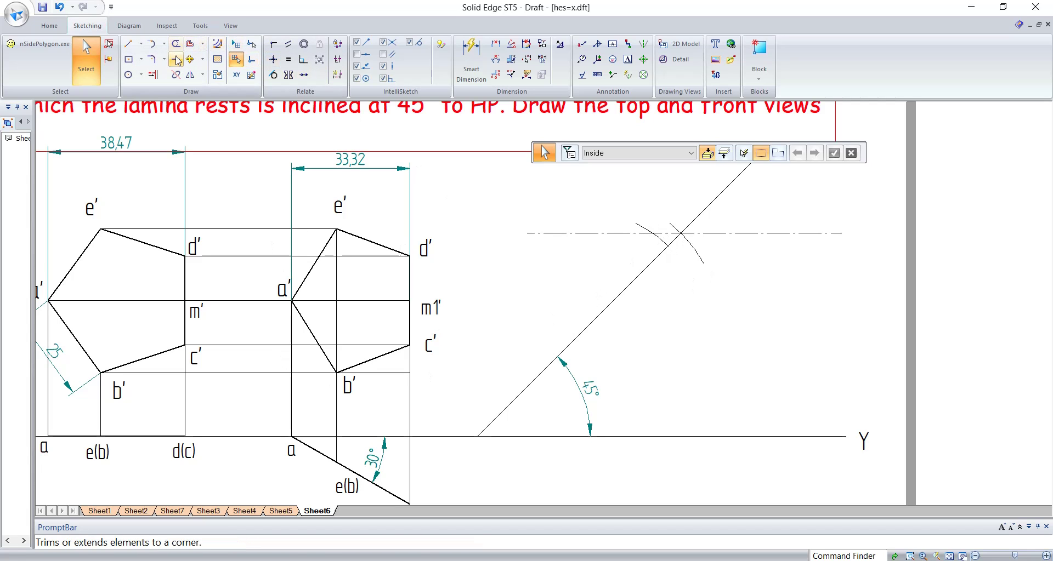
# Split the horizontal centre line of the second pentagon at corner a'.
pyautogui.click(174, 78)
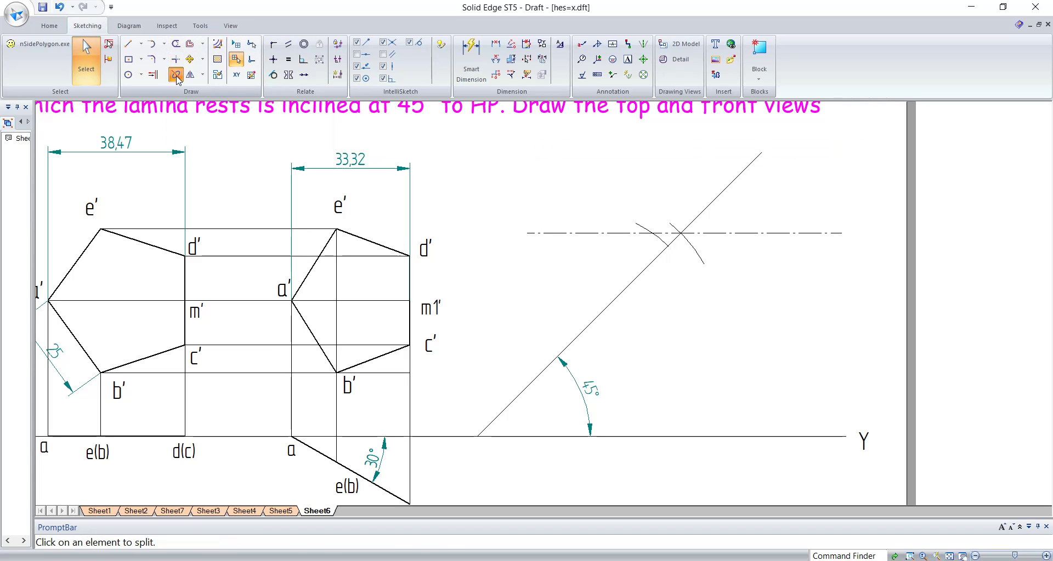
pyautogui.click(359, 300)
pyautogui.click(291, 300)
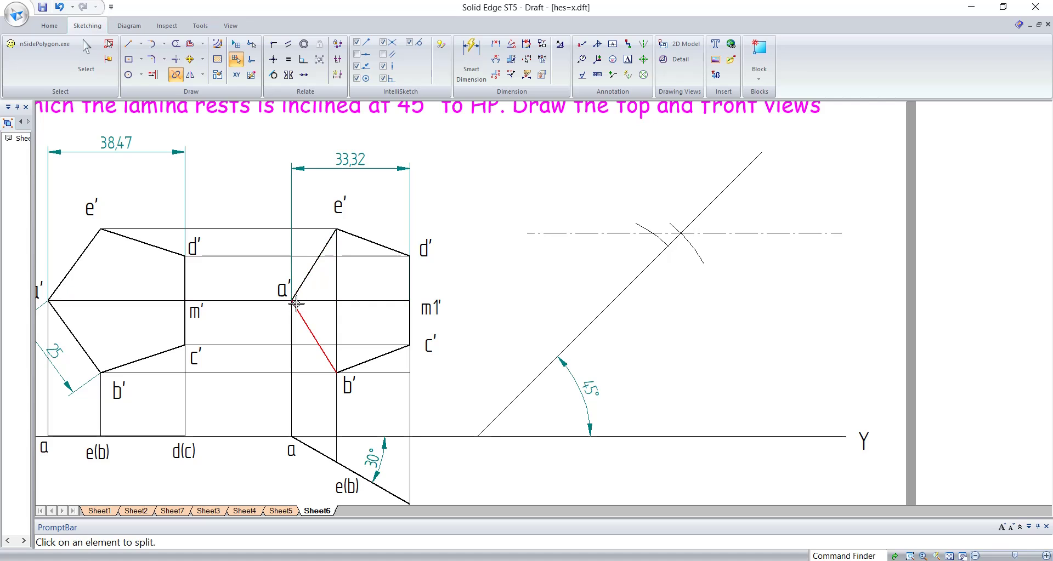
pyautogui.press('Escape')
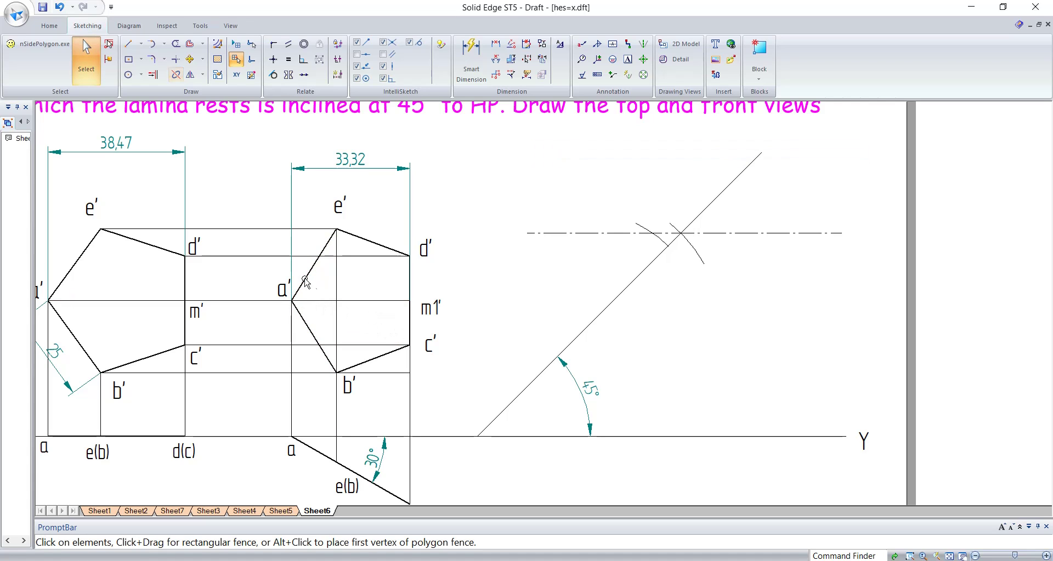
# Copy the second pentagon's edges and centre line, placing corner a' on the arcs' centre on the inclined line.
pyautogui.click(314, 266)
pyautogui.keyDown('ctrl'); pyautogui.click(314, 336); pyautogui.keyUp('ctrl')
pyautogui.keyDown('ctrl'); pyautogui.click(372, 363); pyautogui.keyUp('ctrl')
pyautogui.keyDown('ctrl'); pyautogui.click(409, 321); pyautogui.keyUp('ctrl')
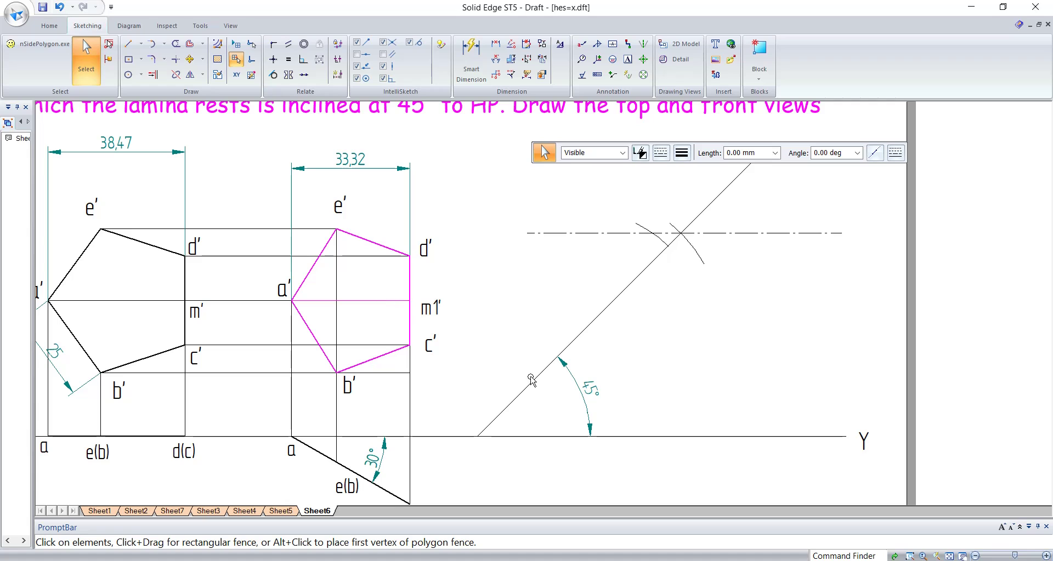
pyautogui.click(189, 59)
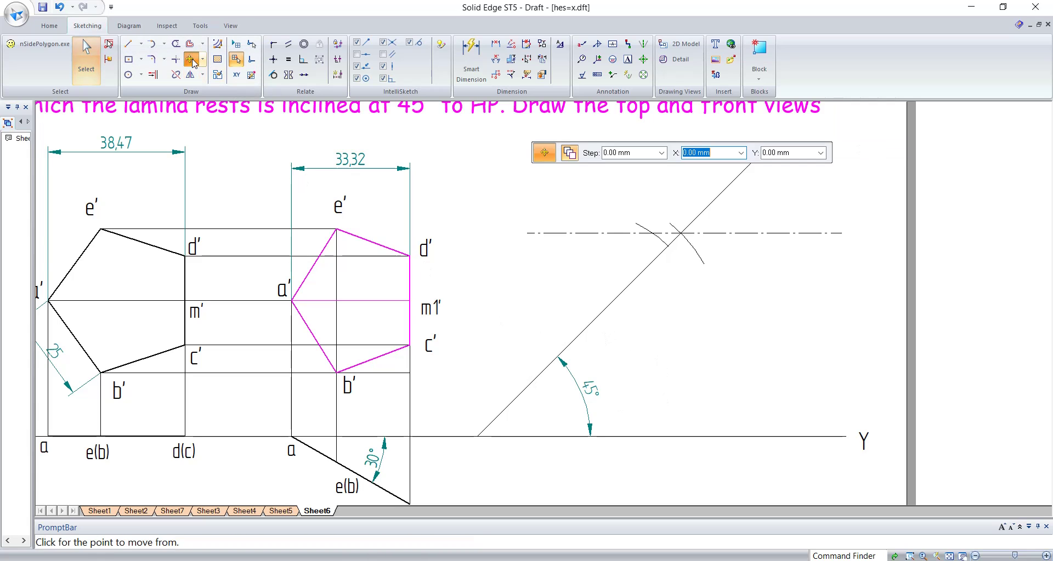
pyautogui.click(291, 301)
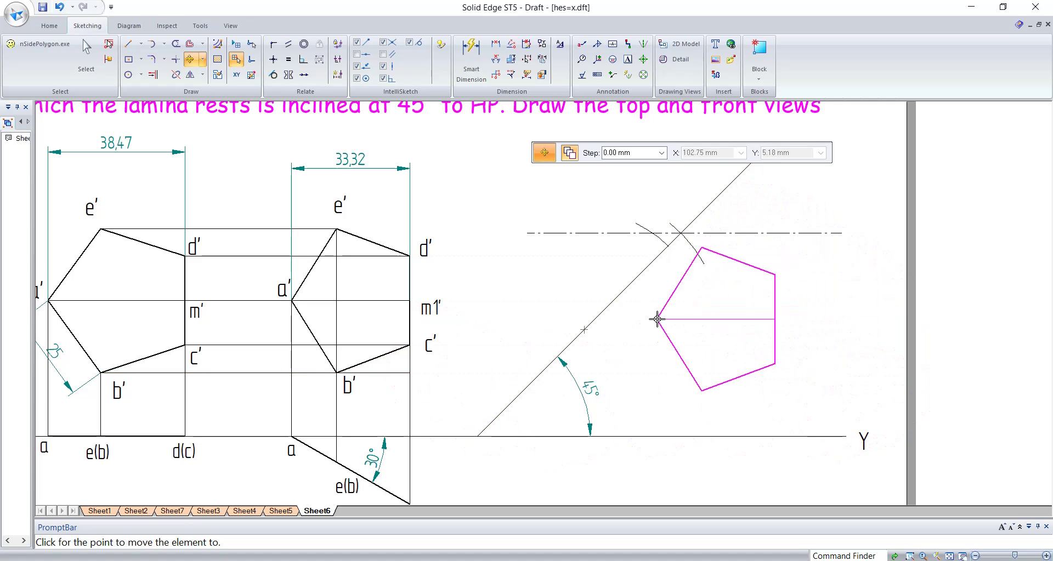
pyautogui.click(584, 330)
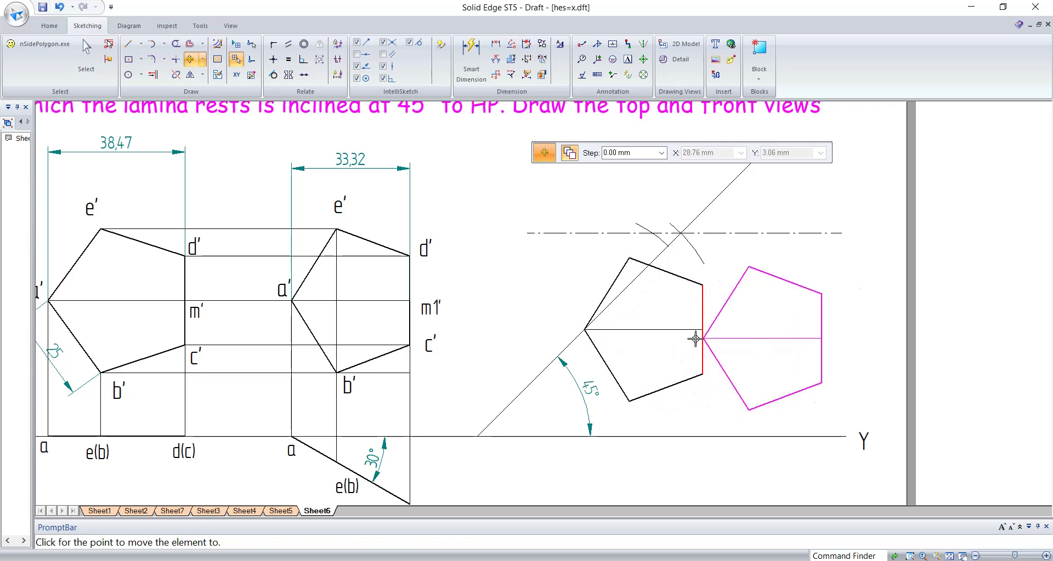
pyautogui.press('Escape')
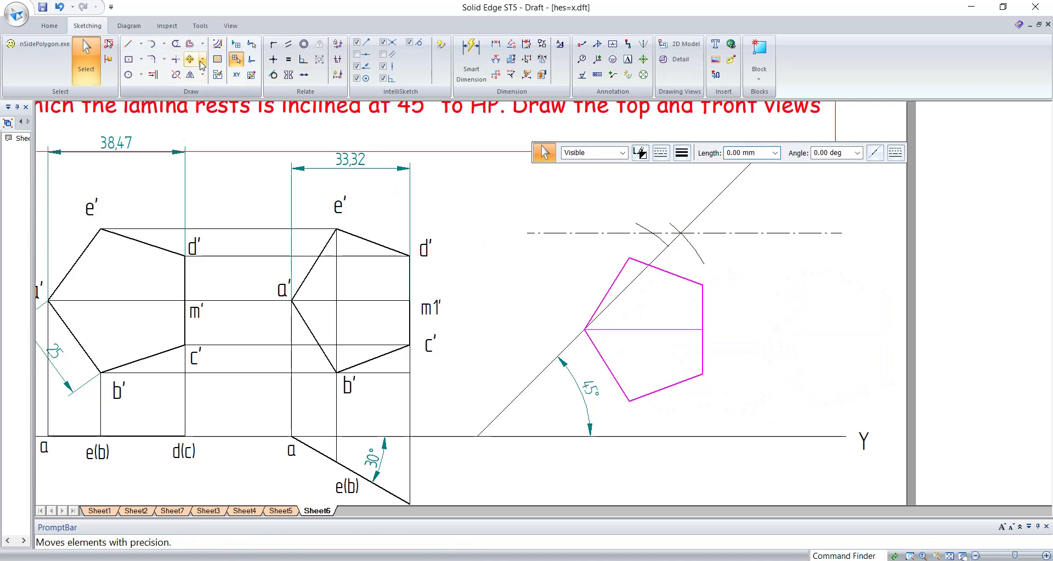
pyautogui.press('Escape')
# Rotate the copied pentagon about corner a' until its bisector ends where the 33.32 mm arc crosses the chain line.
pyautogui.click(189, 58)
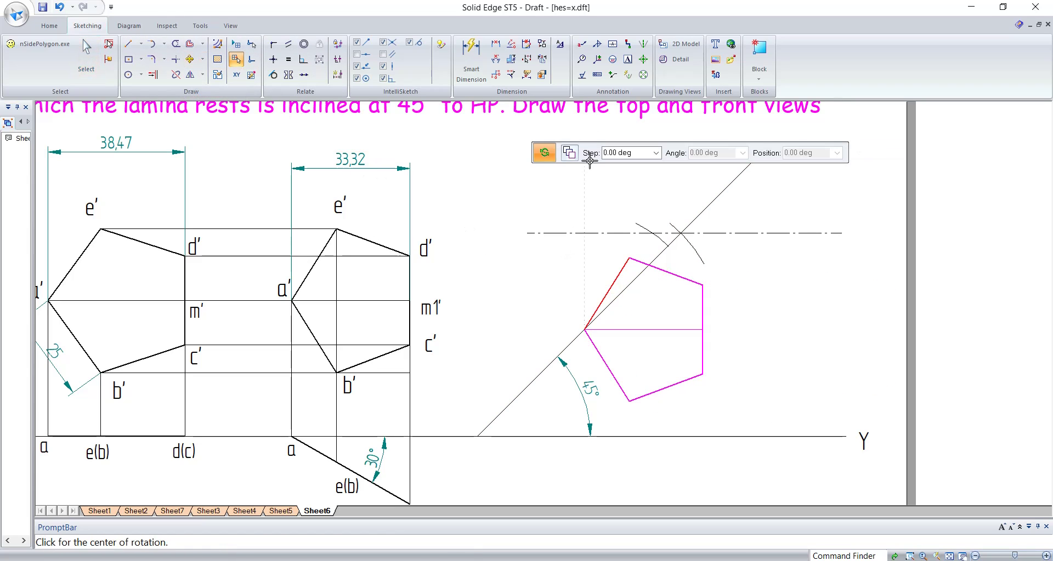
pyautogui.click(584, 330)
pyautogui.click(703, 330)
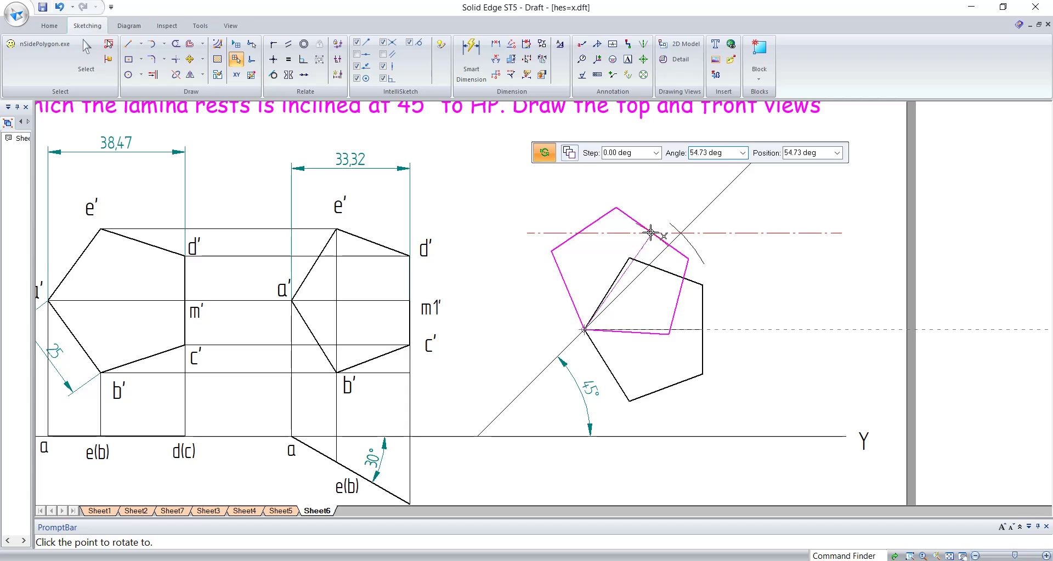
pyautogui.click(650, 233)
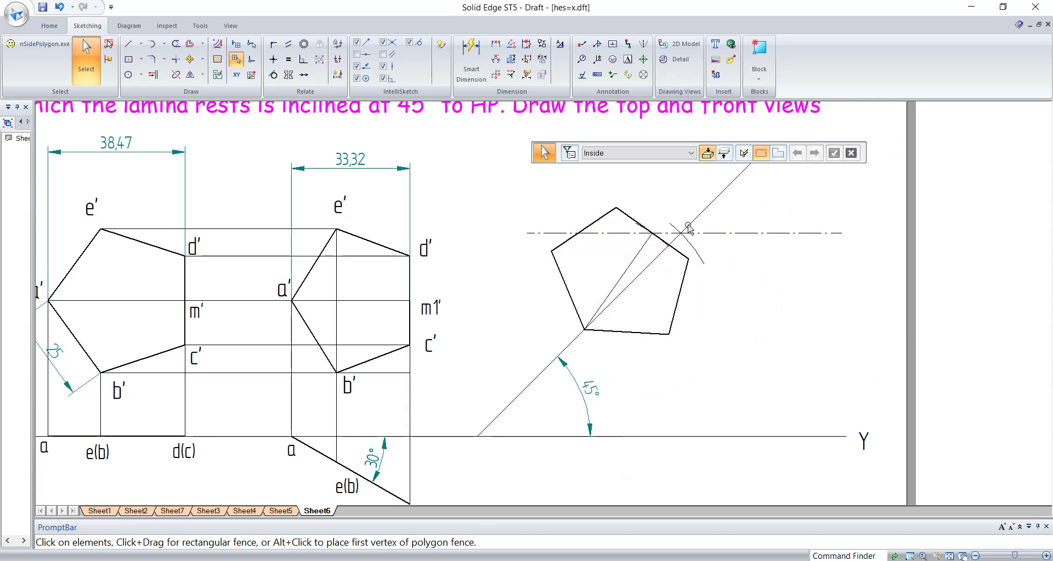
# Delete the 33.32 mm radius arc at the end of the rotated pentagon's bisector.
pyautogui.scroll(4, 604, 229)
pyautogui.scroll(-2, 569, 233)
pyautogui.scroll(5, 554, 219)
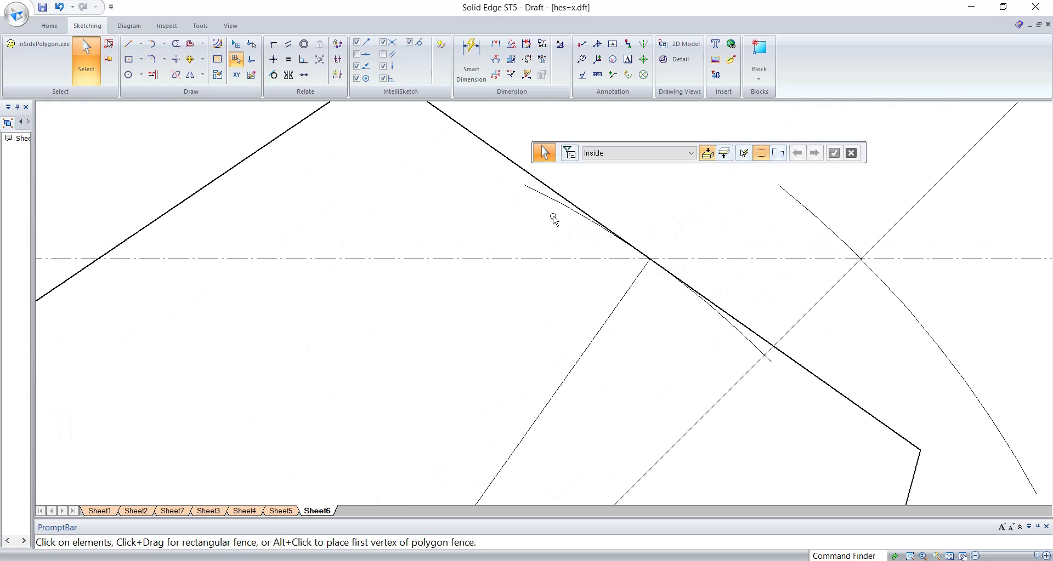
pyautogui.click(537, 196)
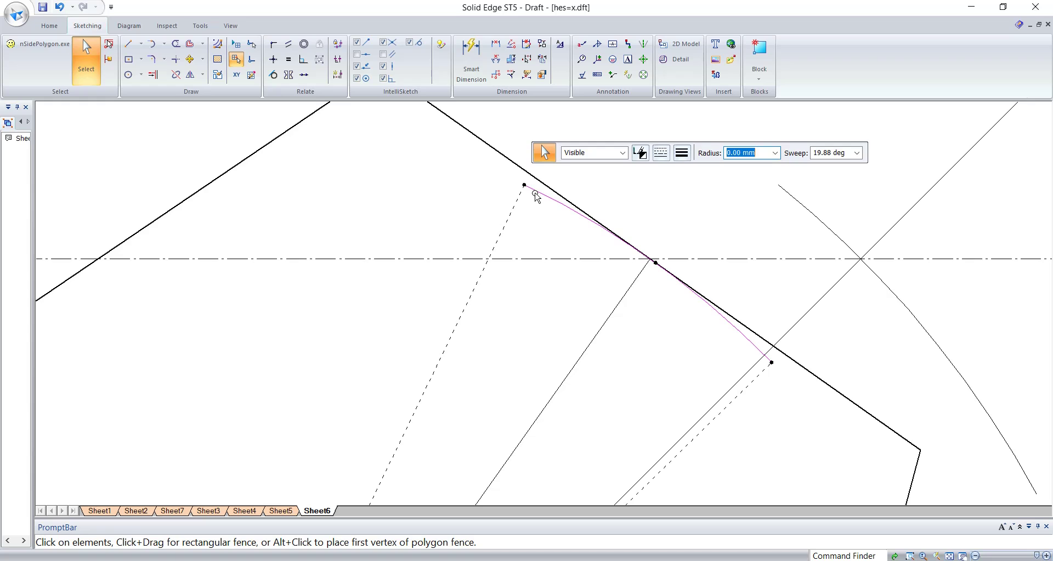
pyautogui.press('Escape')
pyautogui.scroll(-6, 599, 216)
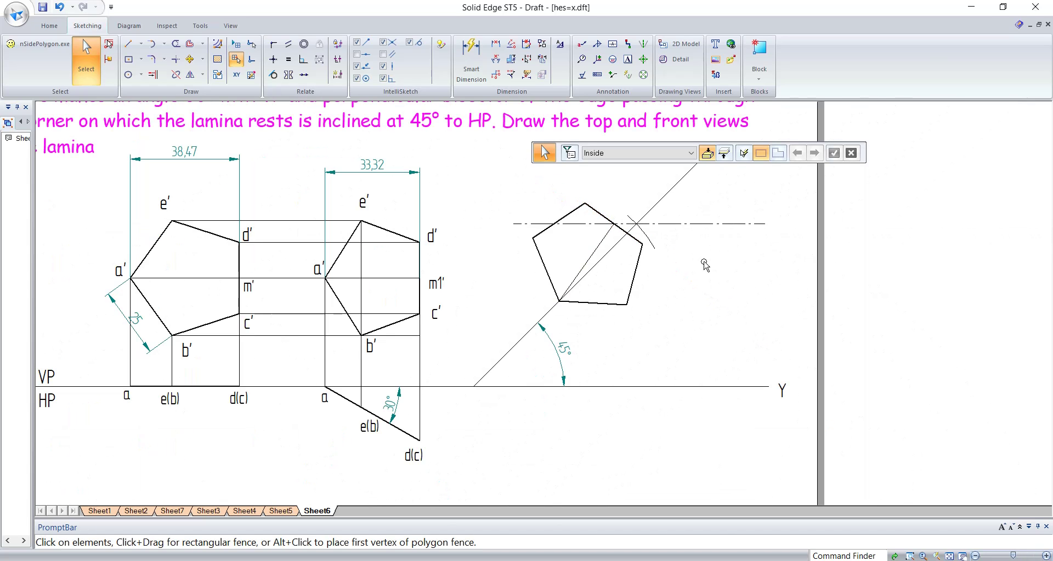
# Trim the inclined line beyond the chain line, and the remaining arc's portion below the chain line.
pyautogui.click(176, 43)
pyautogui.moveTo(680, 174)
pyautogui.mouseDown()
pyautogui.moveTo(661, 188)
pyautogui.moveTo(683, 198)
pyautogui.mouseUp()
pyautogui.scroll(3, 658, 236)
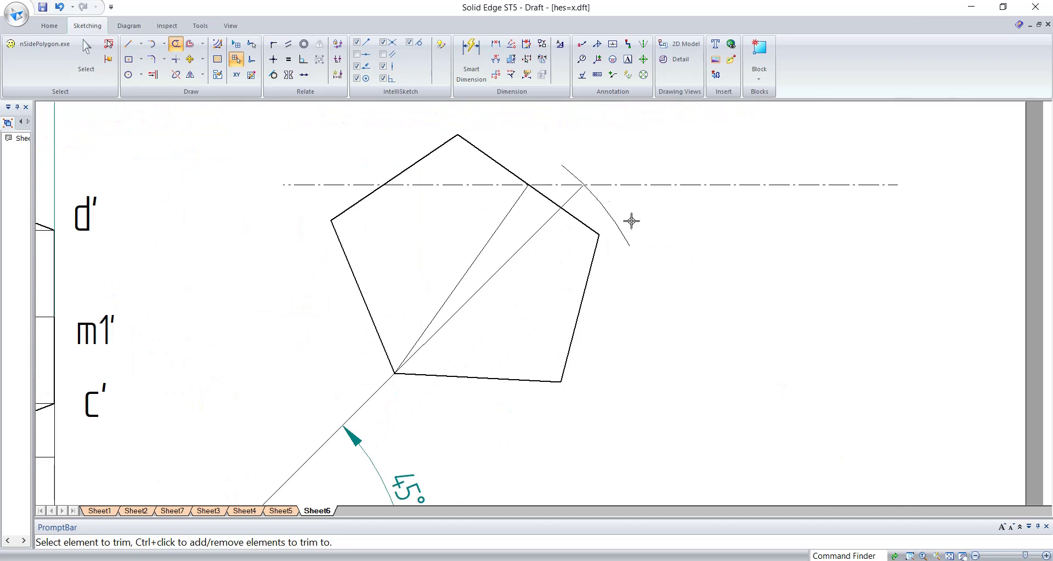
pyautogui.scroll(-2, 630, 218)
pyautogui.moveTo(603, 206); pyautogui.dragTo(618, 226)
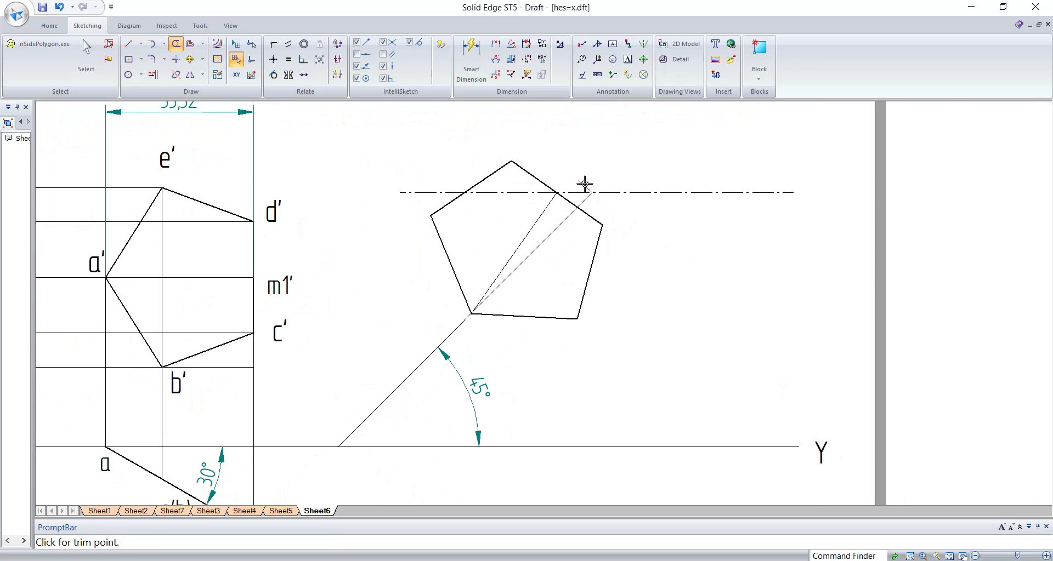
# Dimension the angle between the rotated pentagon's bisector and the XY line, placing it outside the 45° dimension.
pyautogui.click(495, 59)
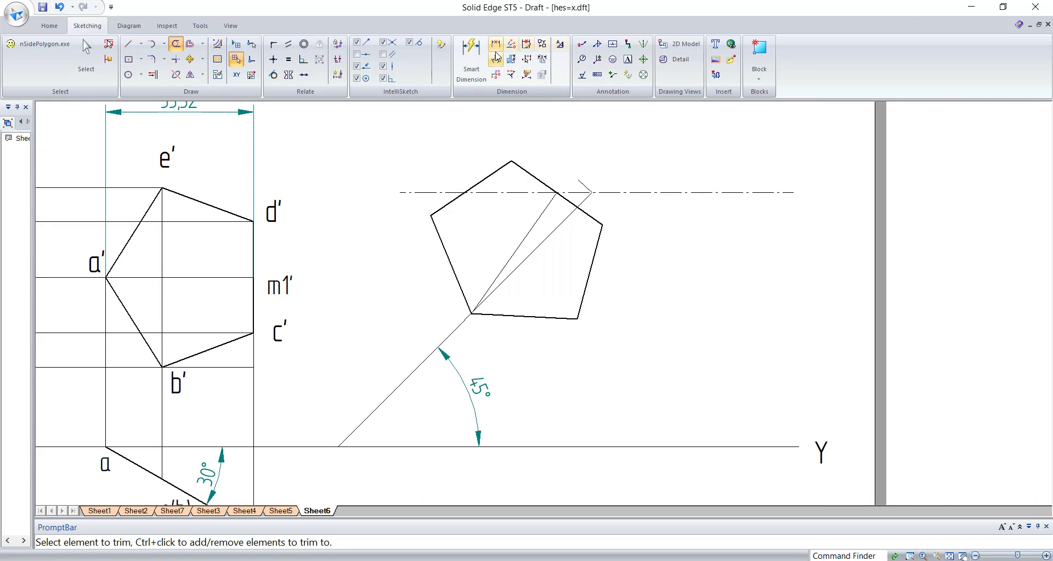
pyautogui.click(525, 237)
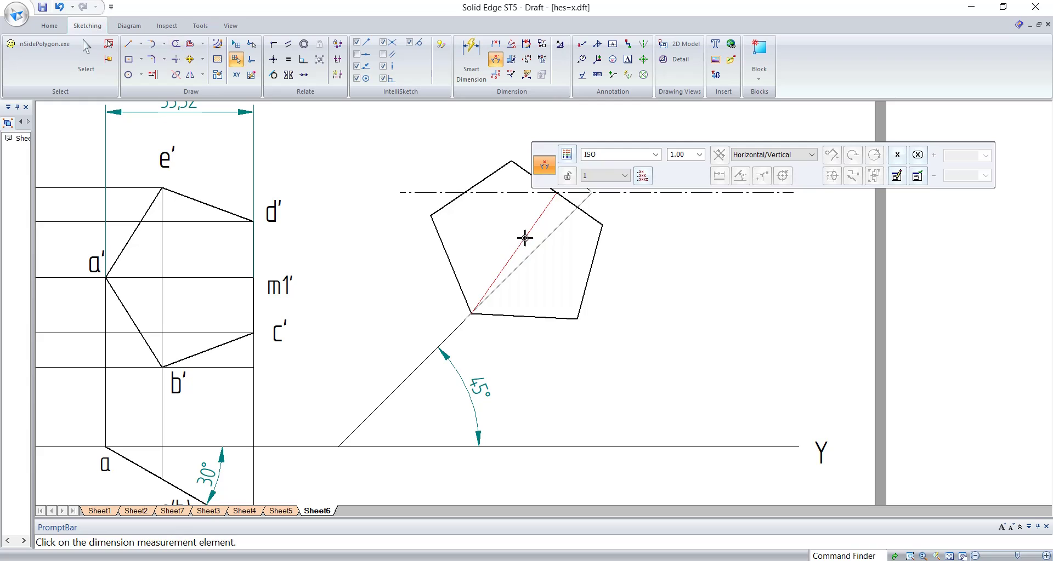
pyautogui.click(602, 447)
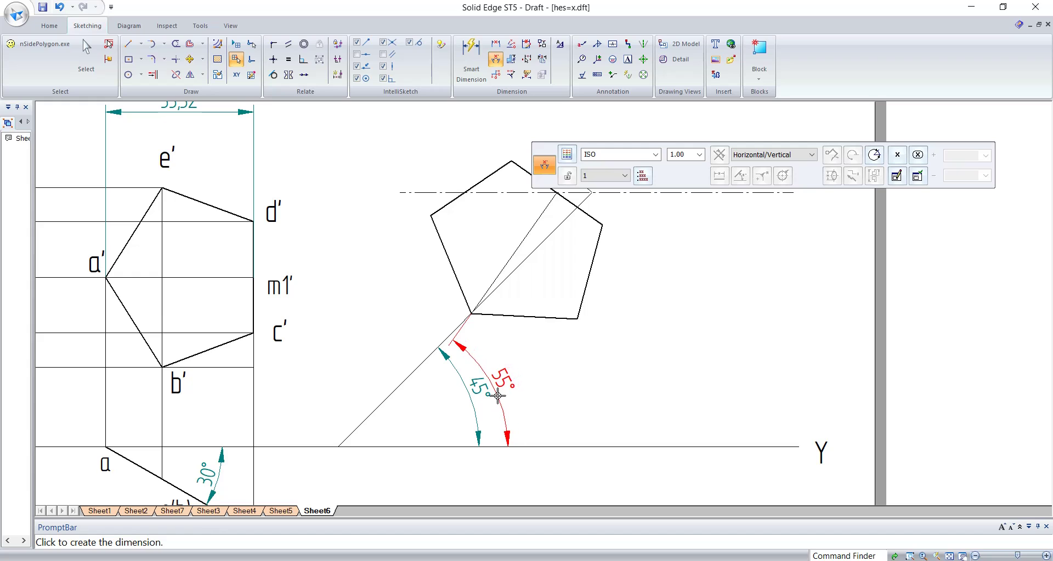
pyautogui.click(497, 396)
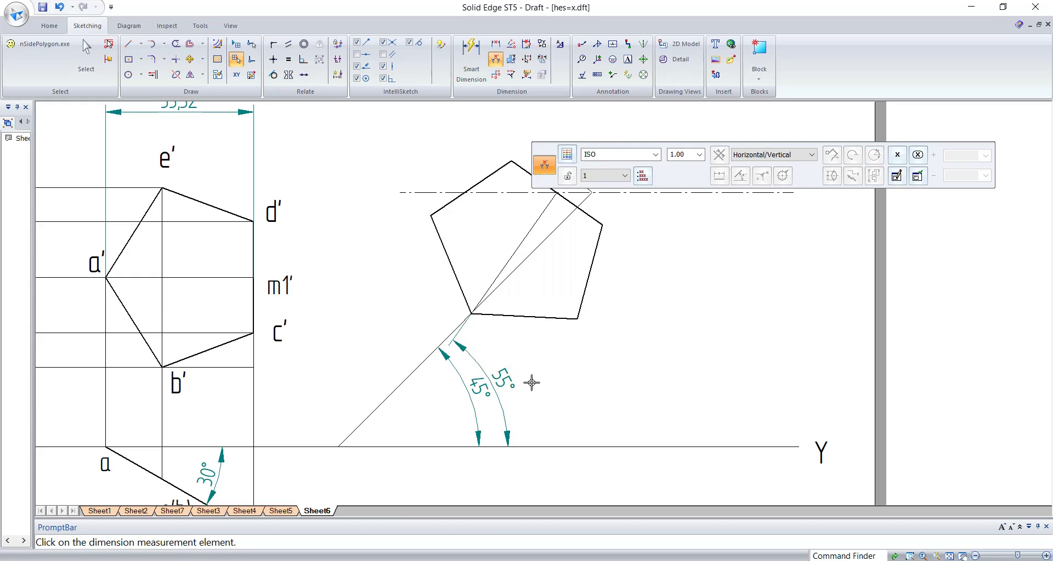
# Reposition the 45° dimension and the bisector's angle dimension closer to the inclined line's base, clear of each other.
pyautogui.press('Escape')
pyautogui.click(461, 377)
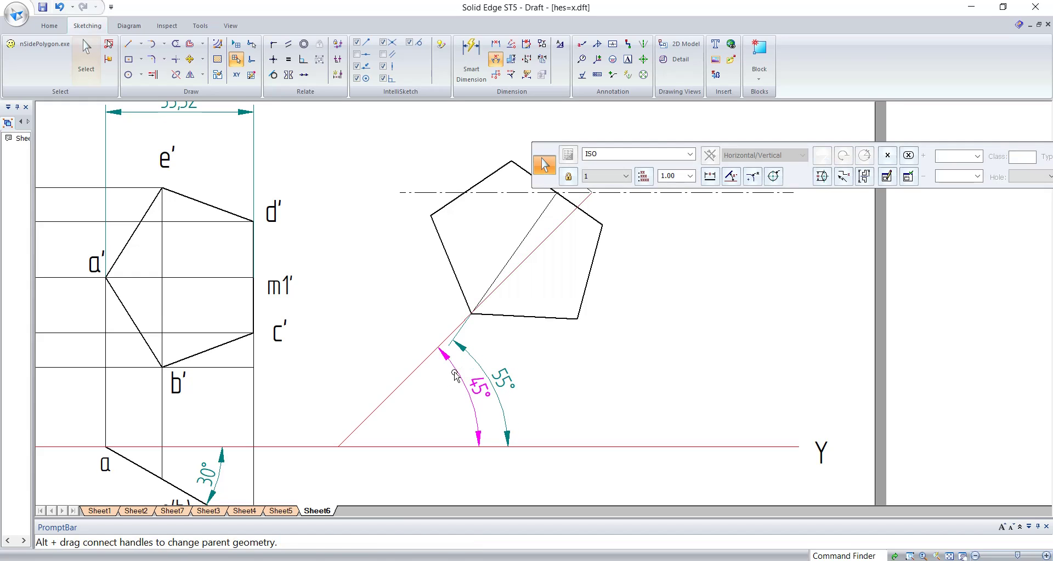
pyautogui.moveTo(461, 377); pyautogui.dragTo(418, 407)
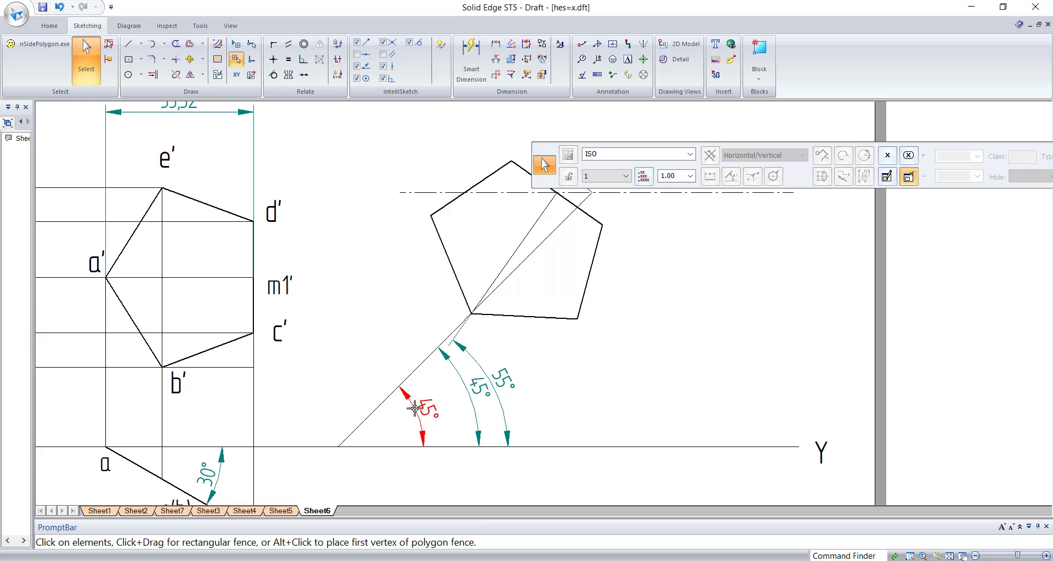
pyautogui.click(483, 370)
pyautogui.moveTo(483, 370); pyautogui.dragTo(455, 397)
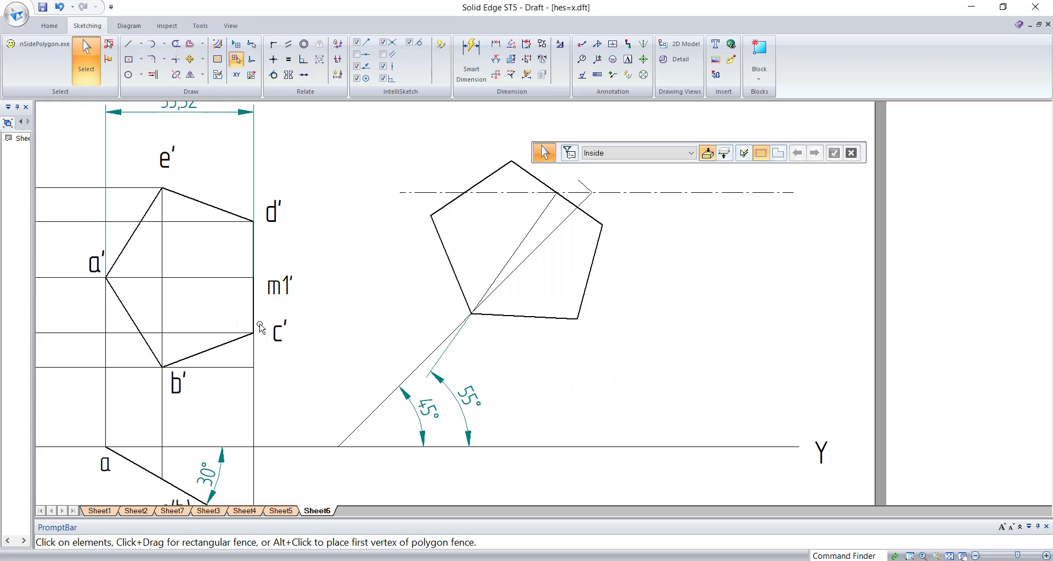
# Copy the labels a', b' and c' from the second pentagon to the matching corners of the rotated pentagon.
pyautogui.click(96, 252)
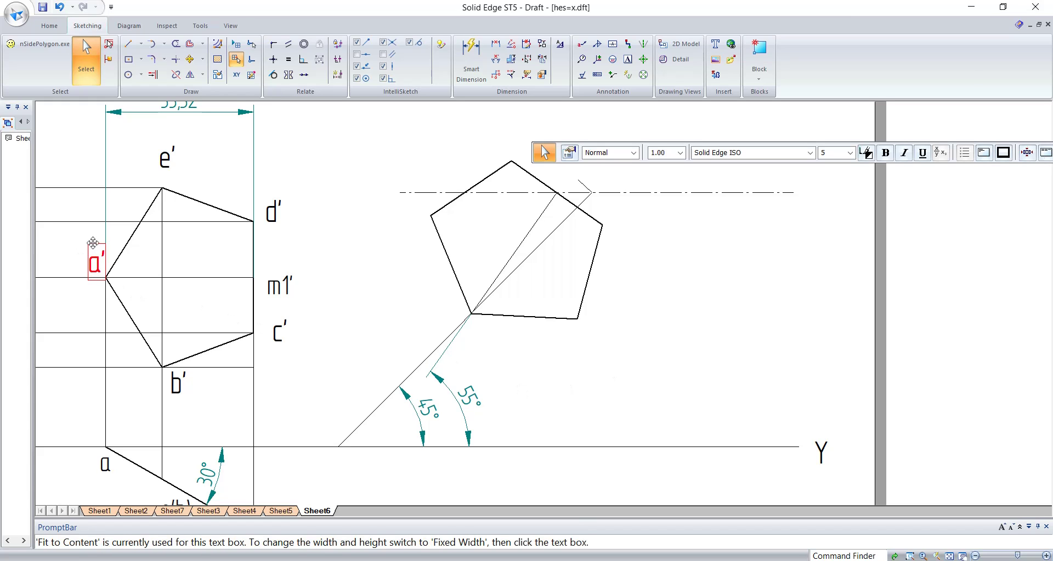
pyautogui.keyDown('ctrl'); pyautogui.moveTo(93, 247); pyautogui.dragTo(472, 317); pyautogui.keyUp('ctrl')
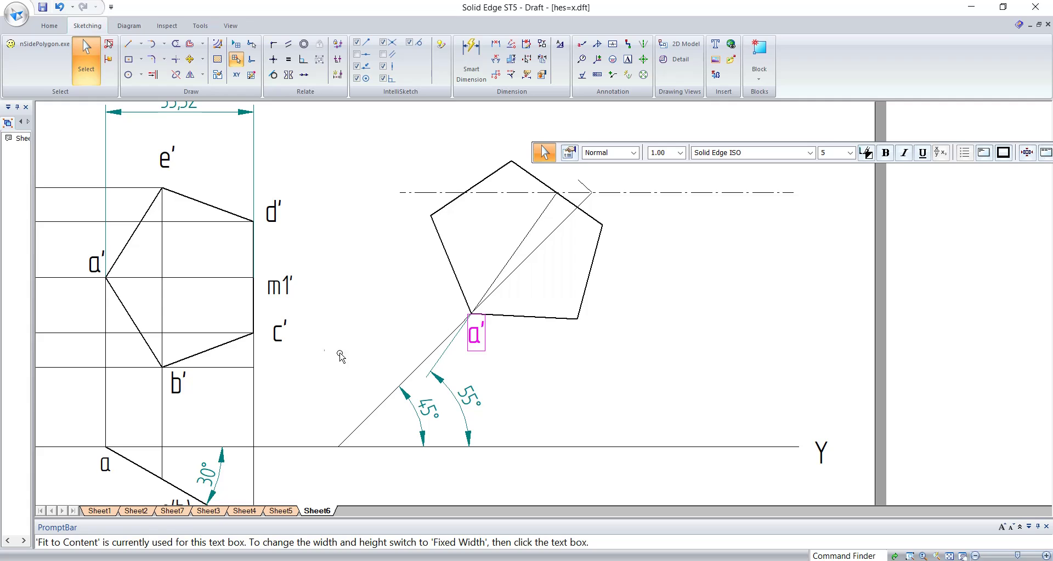
pyautogui.click(185, 400)
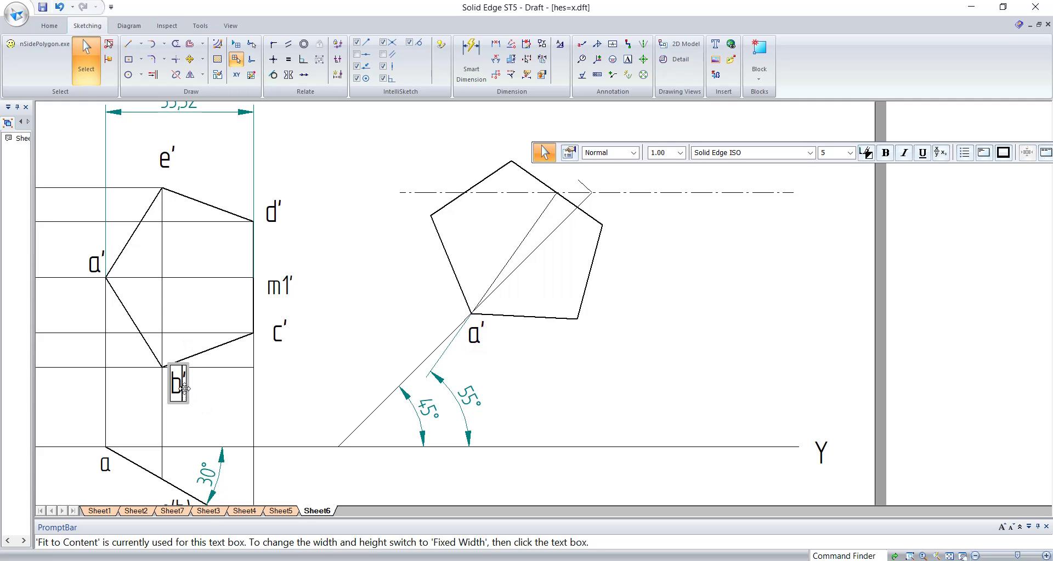
pyautogui.keyDown('ctrl'); pyautogui.moveTo(184, 389); pyautogui.dragTo(596, 349); pyautogui.keyUp('ctrl')
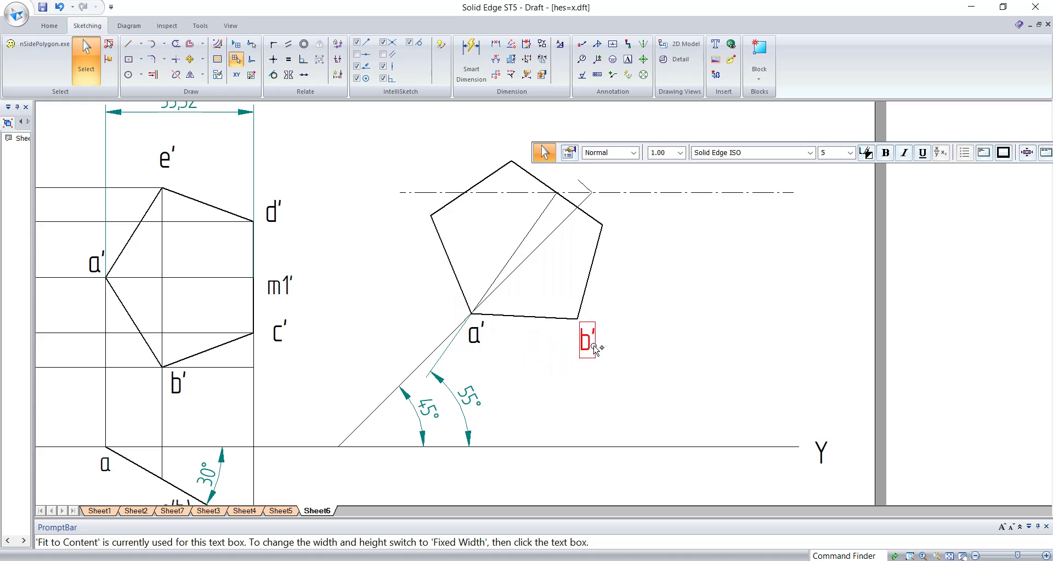
pyautogui.keyDown('ctrl'); pyautogui.moveTo(281, 335); pyautogui.dragTo(630, 237); pyautogui.keyUp('ctrl')
# Copy the labels d', e' and m1' from the second pentagon to the matching points of the rotated pentagon.
pyautogui.click(213, 222)
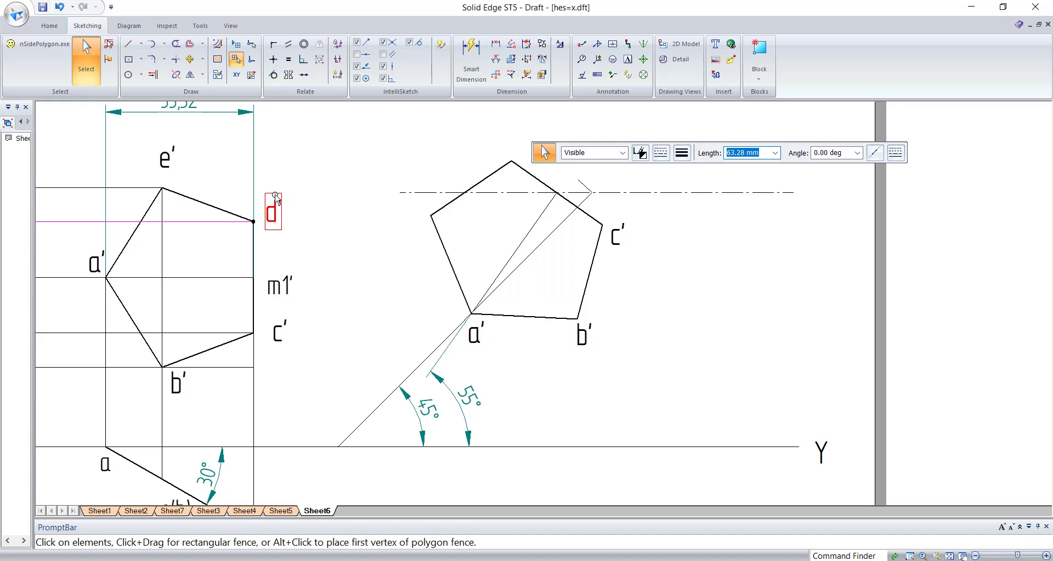
pyautogui.keyDown('ctrl'); pyautogui.moveTo(276, 197); pyautogui.dragTo(510, 124); pyautogui.keyUp('ctrl')
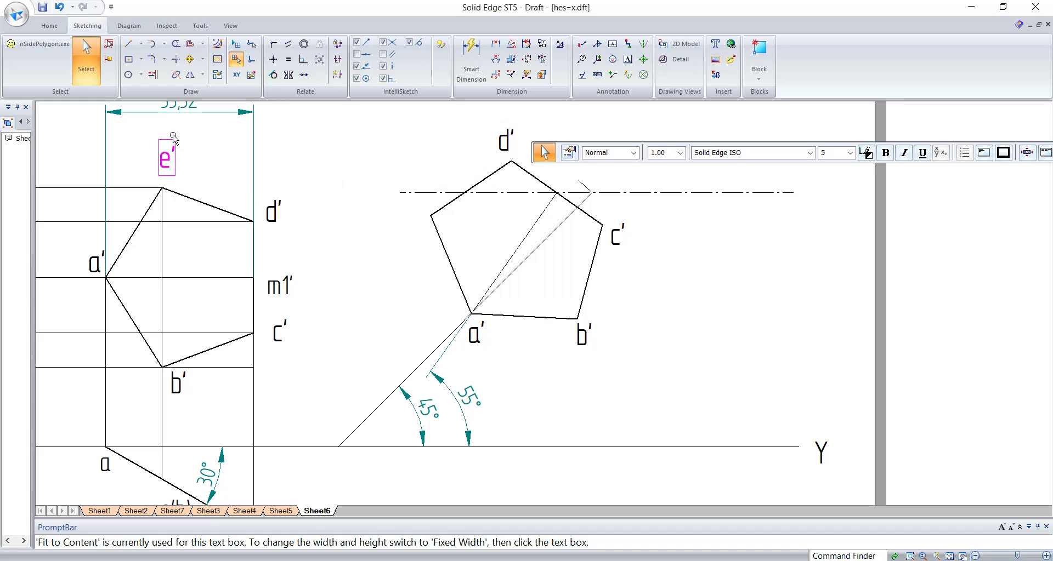
pyautogui.keyDown('ctrl'); pyautogui.moveTo(176, 141); pyautogui.dragTo(426, 202); pyautogui.keyUp('ctrl')
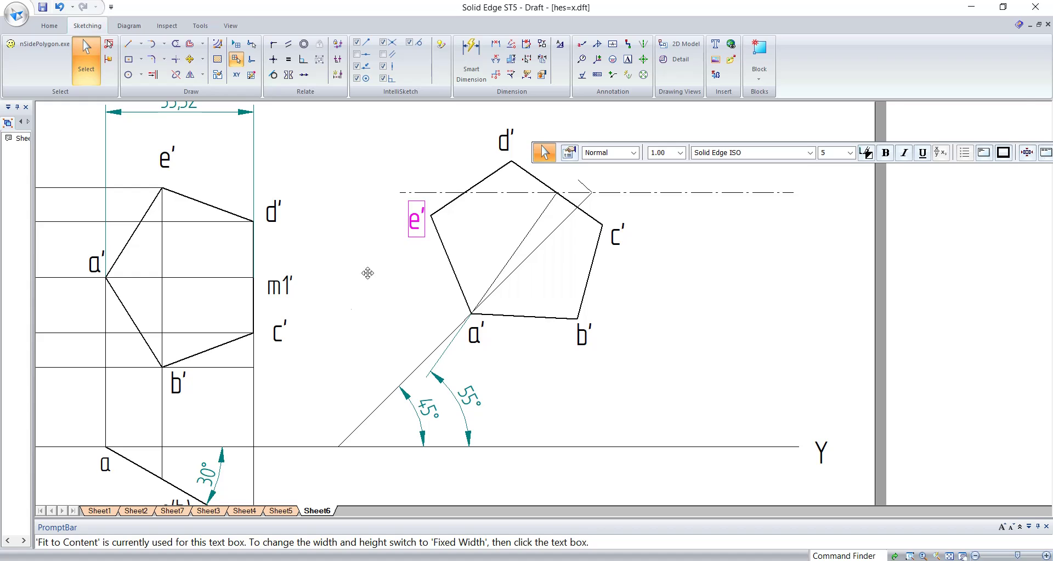
pyautogui.click(364, 275)
pyautogui.keyDown('ctrl'); pyautogui.moveTo(295, 271); pyautogui.dragTo(564, 158); pyautogui.keyUp('ctrl')
pyautogui.press('Escape')
pyautogui.scroll(-2, 611, 169)
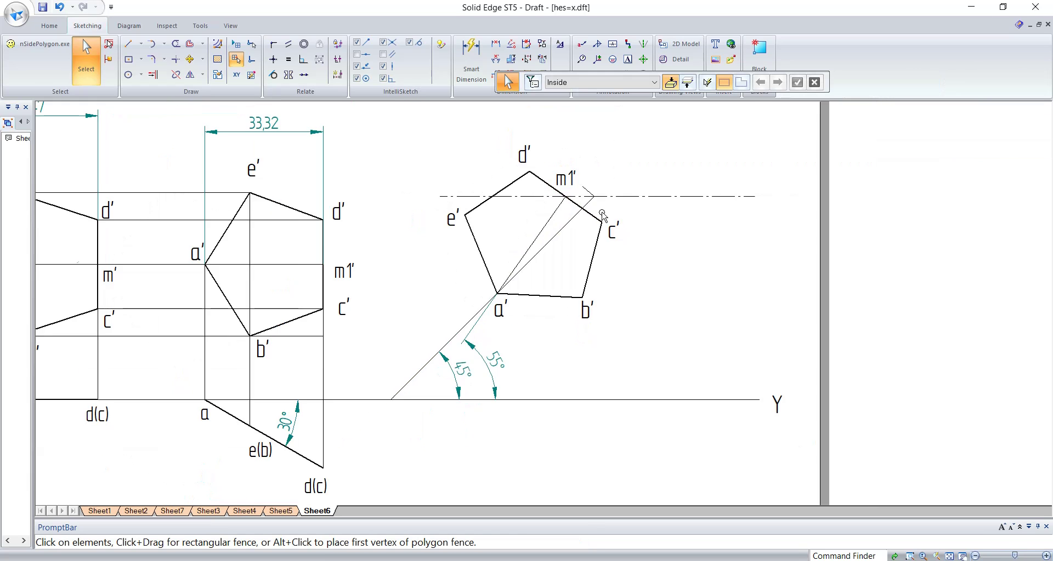
pyautogui.scroll(4, 613, 190)
pyautogui.scroll(2, 467, 309)
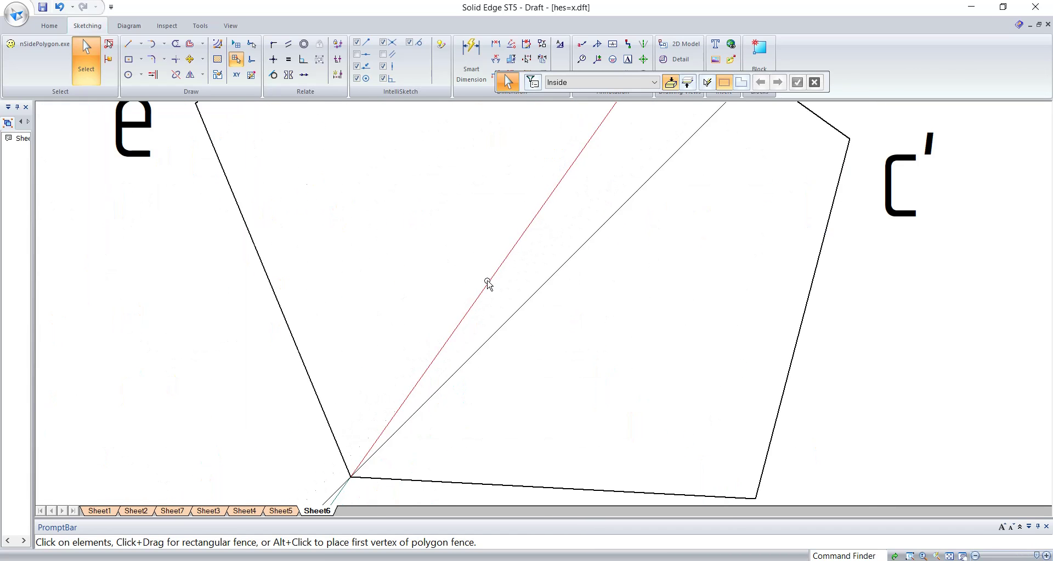
# Copy the label m' to the upper end of the 45° line and annotate the dash-dot locus line with the text LOCUS OF M.
pyautogui.scroll(-4, 488, 285)
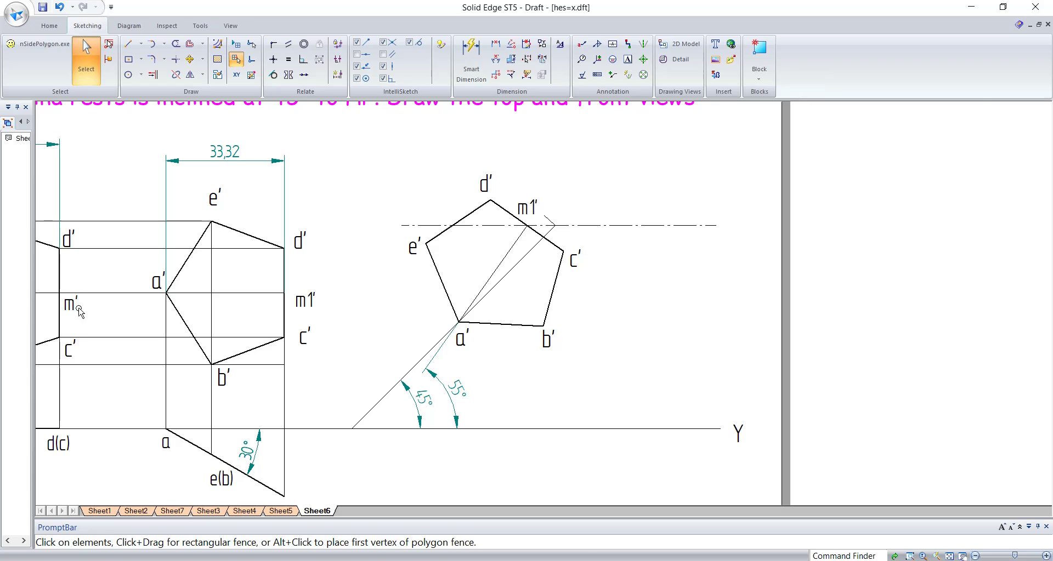
pyautogui.moveTo(75, 308); pyautogui.dragTo(569, 212)
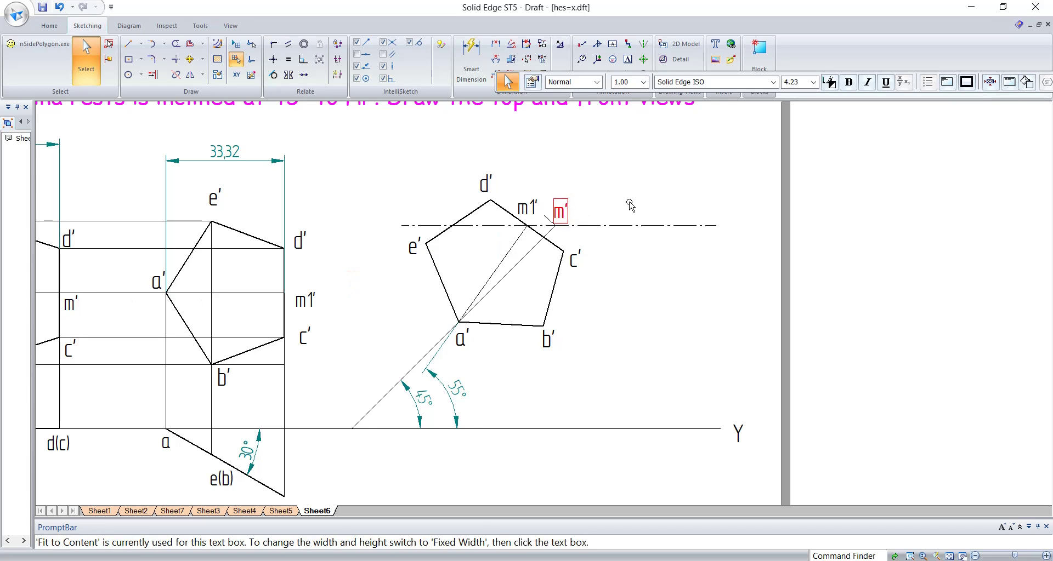
pyautogui.click(628, 59)
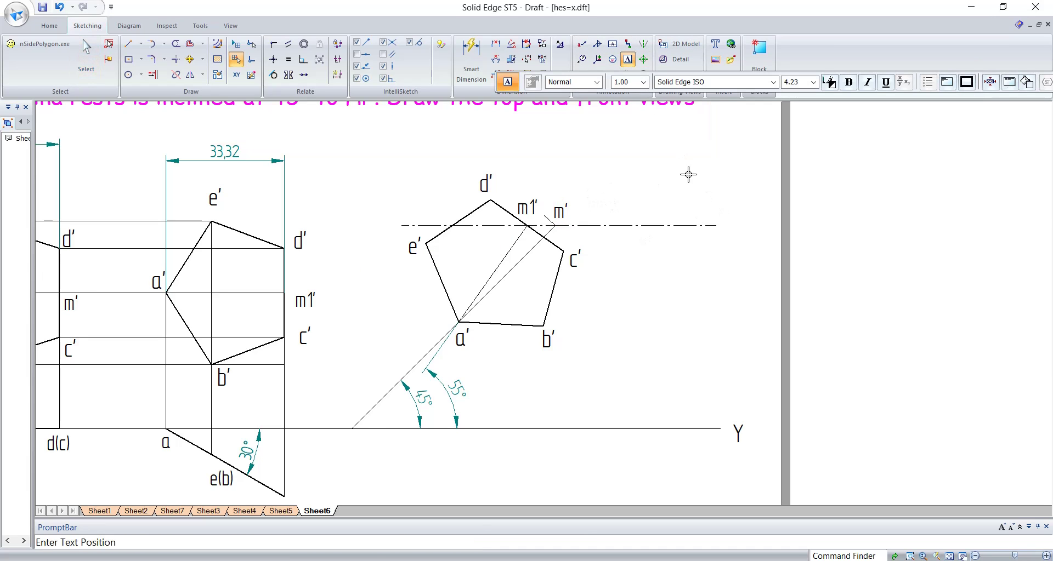
pyautogui.click(584, 204)
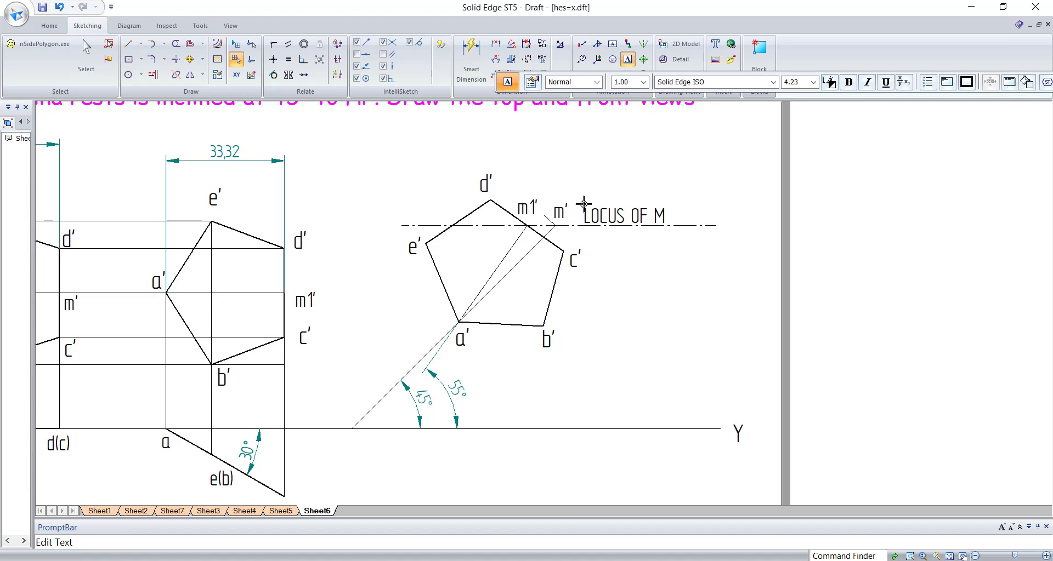
pyautogui.press('Escape')
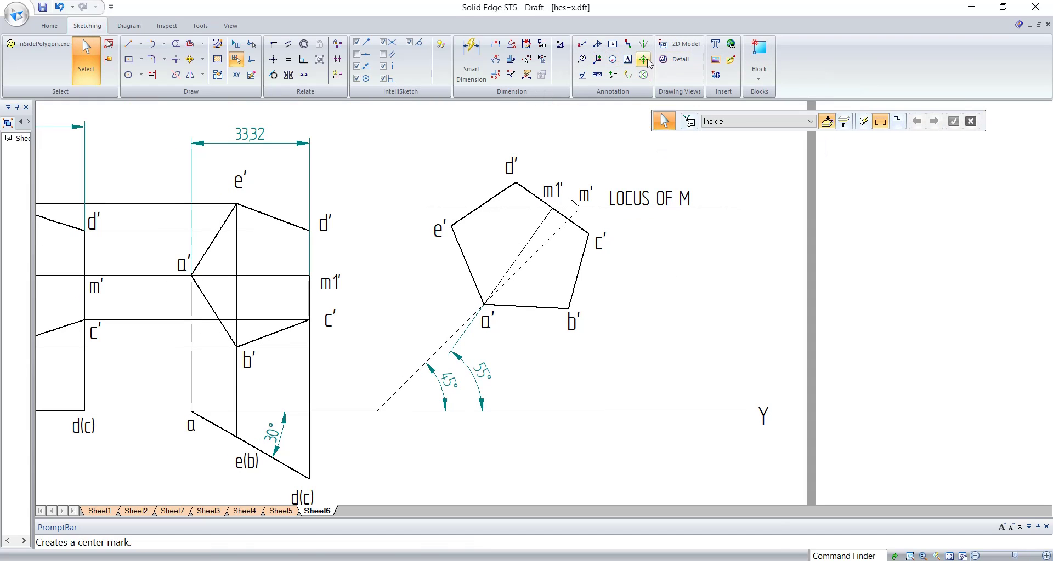
# Compose the text α=55° in Character Map from Symbol font characters and select it for copying.
pyautogui.click(716, 73)
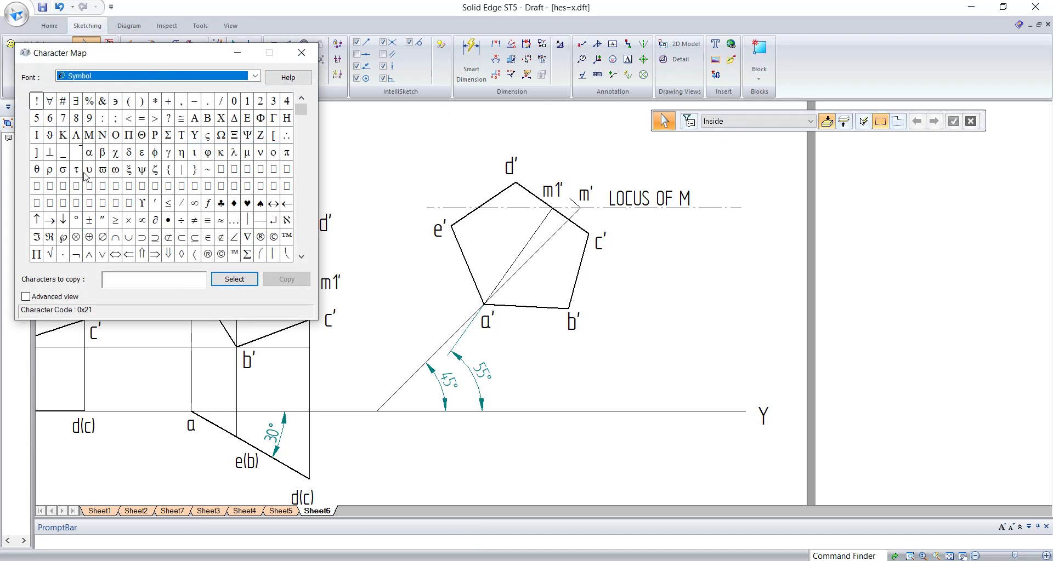
pyautogui.click(89, 153)
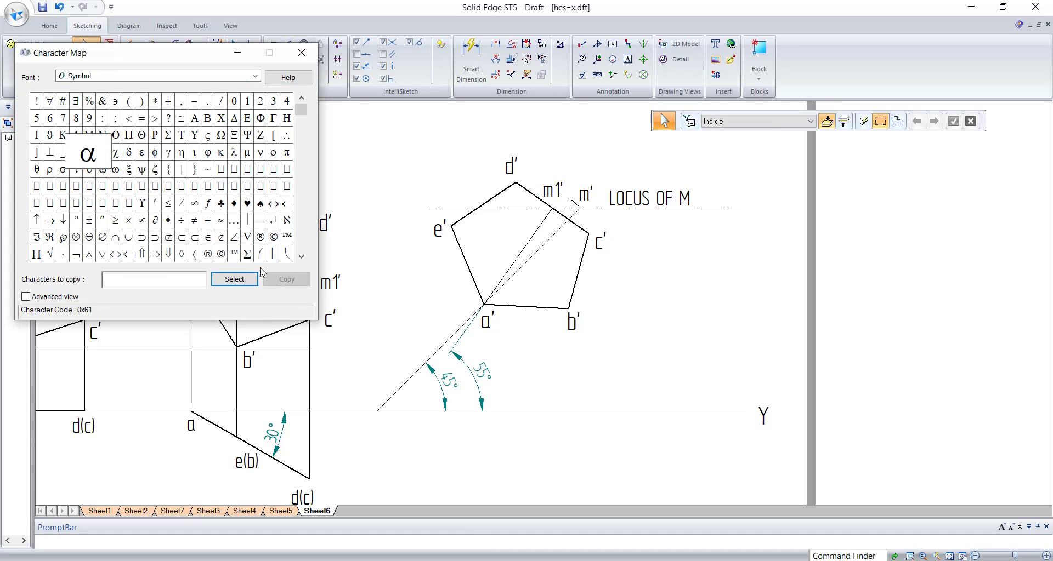
pyautogui.click(234, 280)
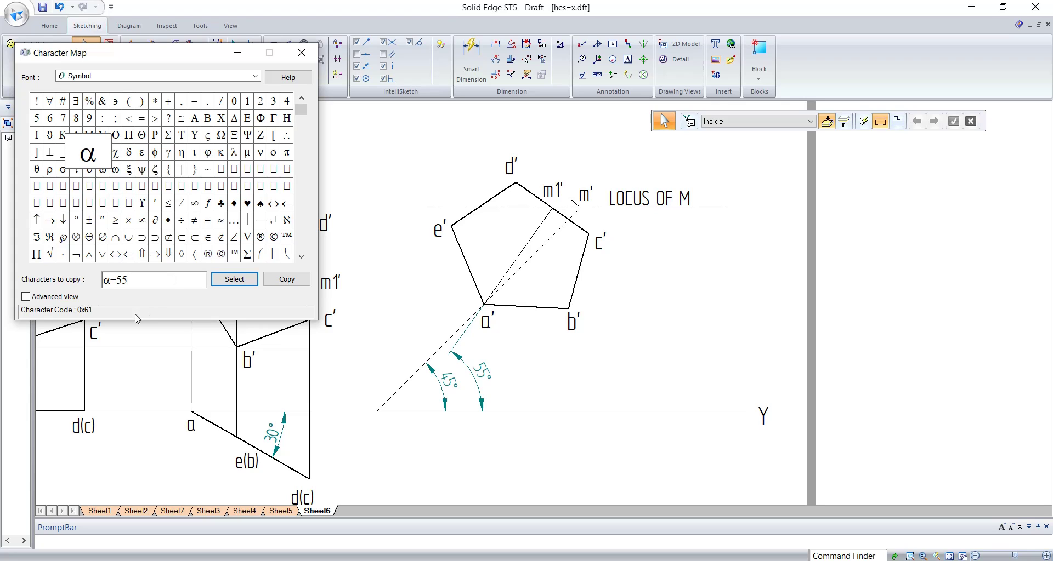
pyautogui.click(73, 221)
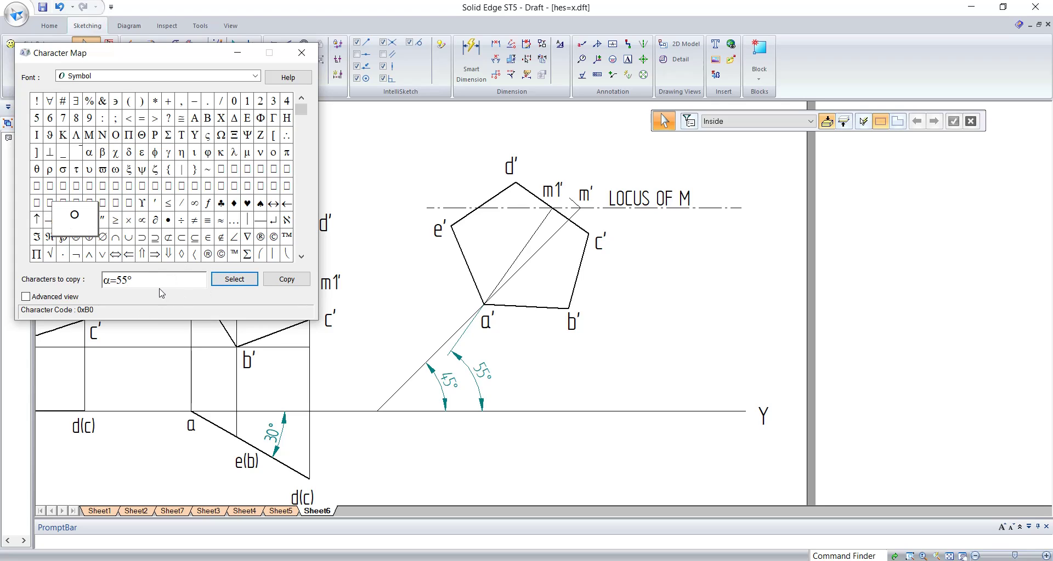
pyautogui.moveTo(155, 281); pyautogui.dragTo(40, 267)
# Place the copied α=55° as a text note beside the rotated pentagon and close Character Map.
pyautogui.click(672, 278)
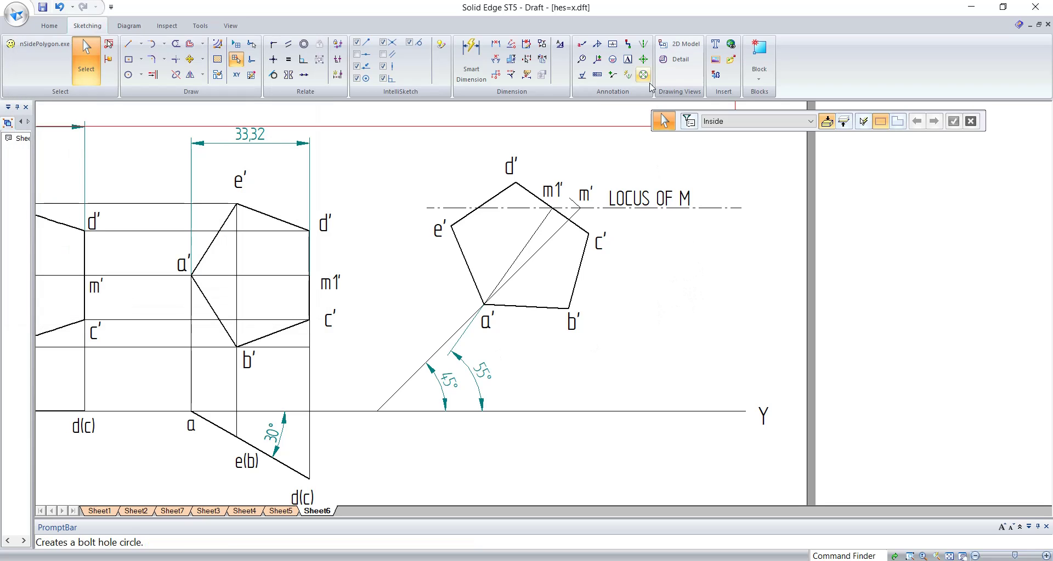
pyautogui.click(627, 59)
pyautogui.scroll(-3, 672, 245)
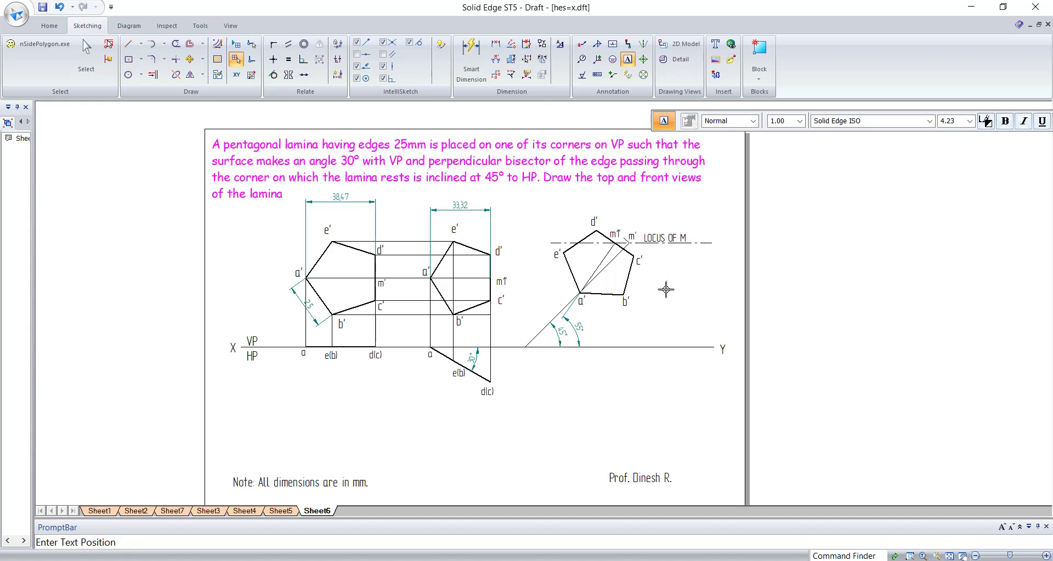
pyautogui.click(666, 290)
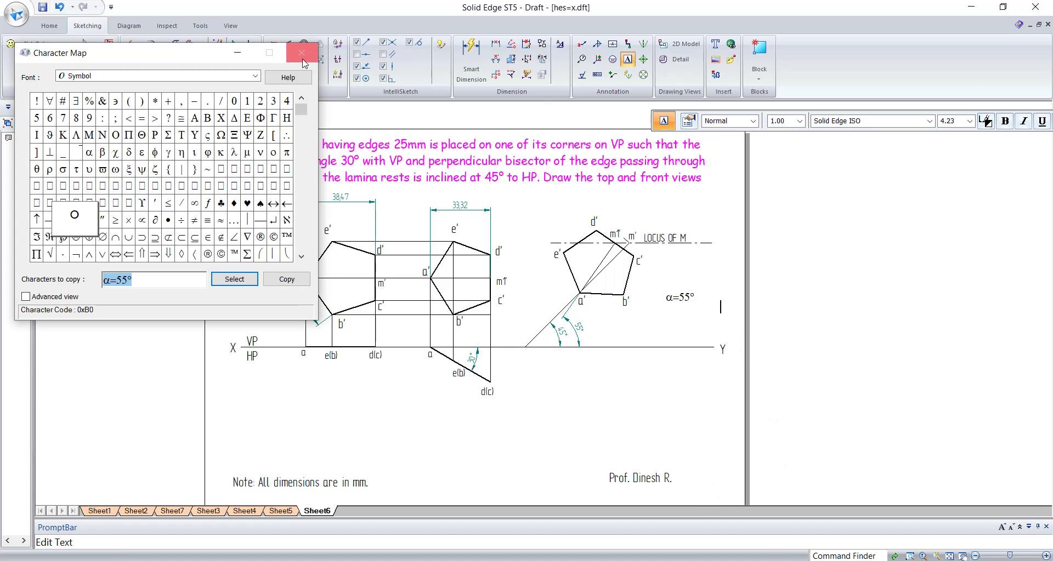
pyautogui.click(308, 46)
# Draw thin horizontal projection lines from d(c), about 93 mm long, and e(b) of the inclined top view, extending past the rotated pentagon.
pyautogui.scroll(1, 756, 333)
pyautogui.scroll(-2, 126, 26)
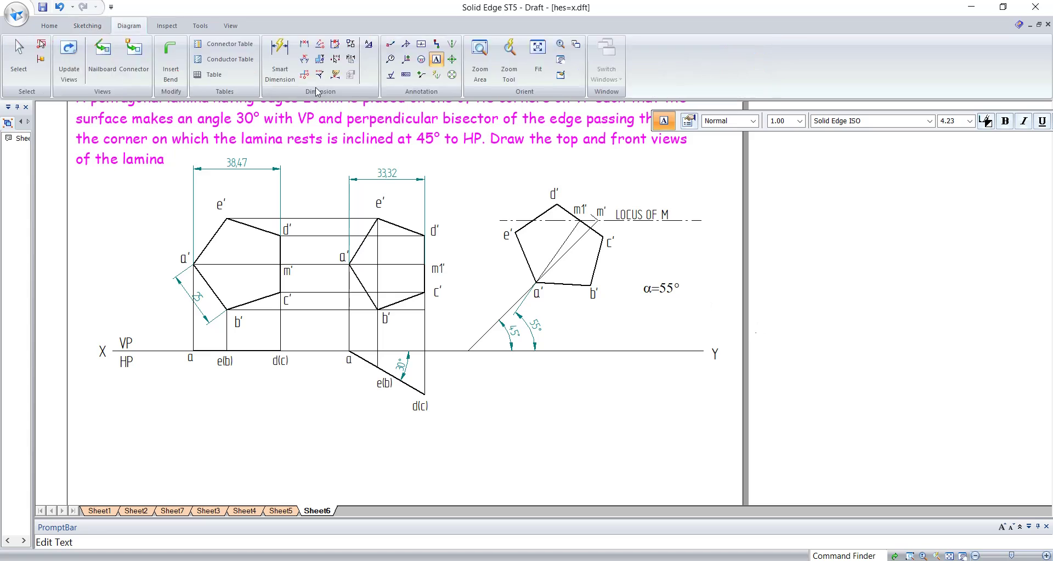
pyautogui.scroll(-1, 627, 309)
pyautogui.scroll(1, 627, 308)
pyautogui.scroll(1, 628, 308)
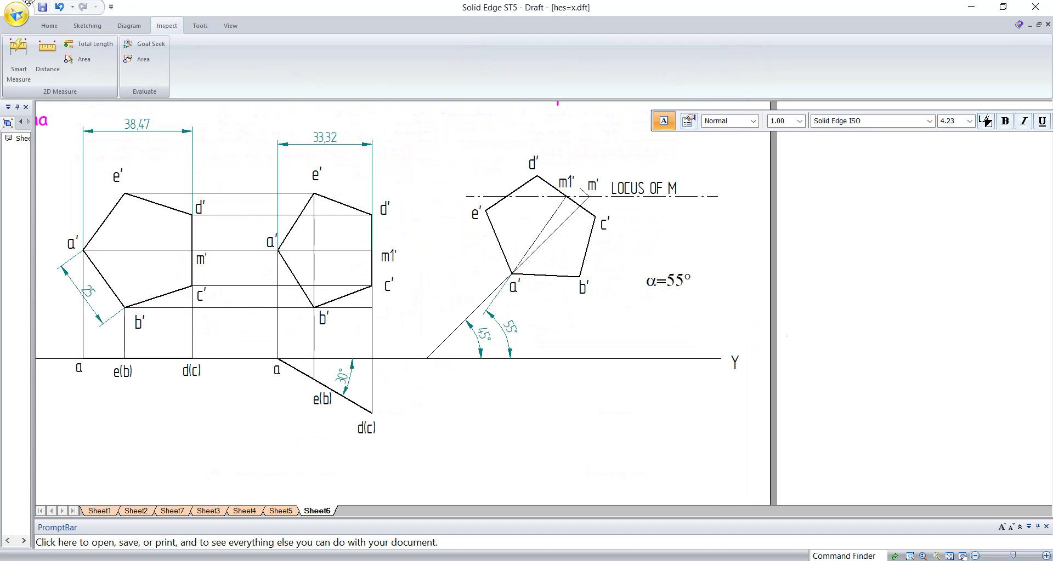
pyautogui.click(87, 25)
pyautogui.click(128, 44)
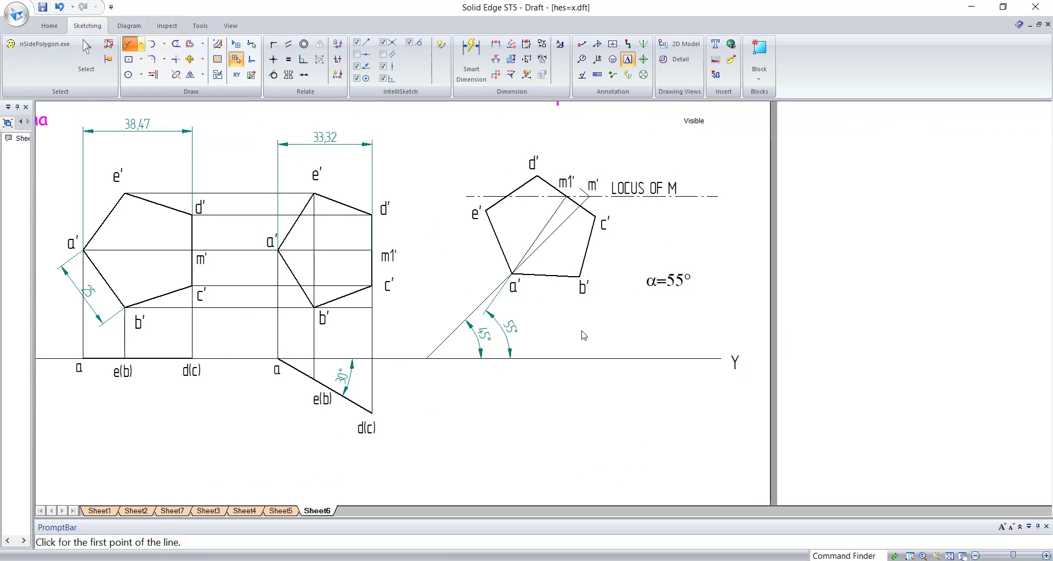
pyautogui.click(801, 122)
pyautogui.click(819, 138)
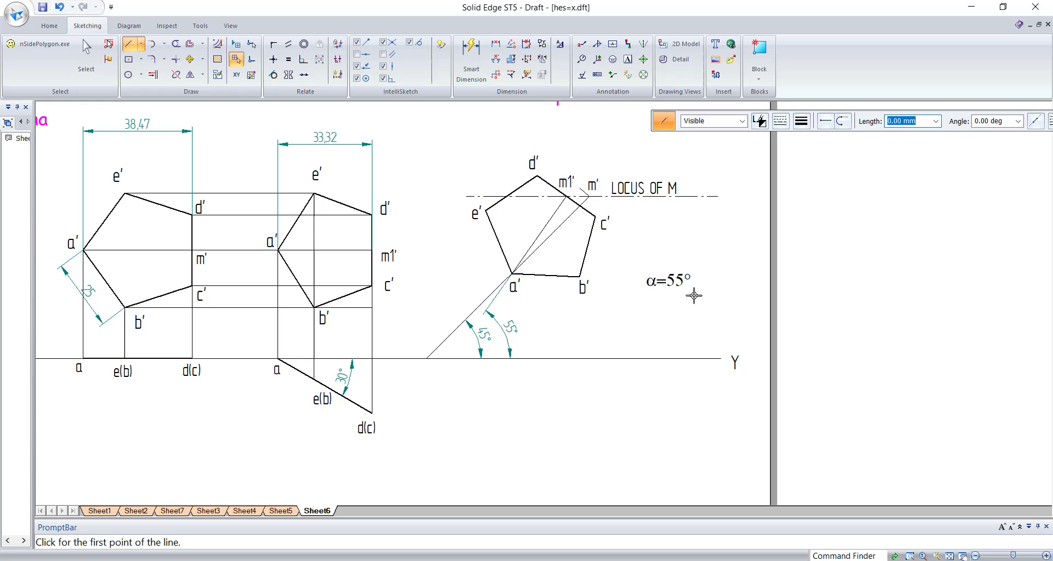
pyautogui.click(372, 412)
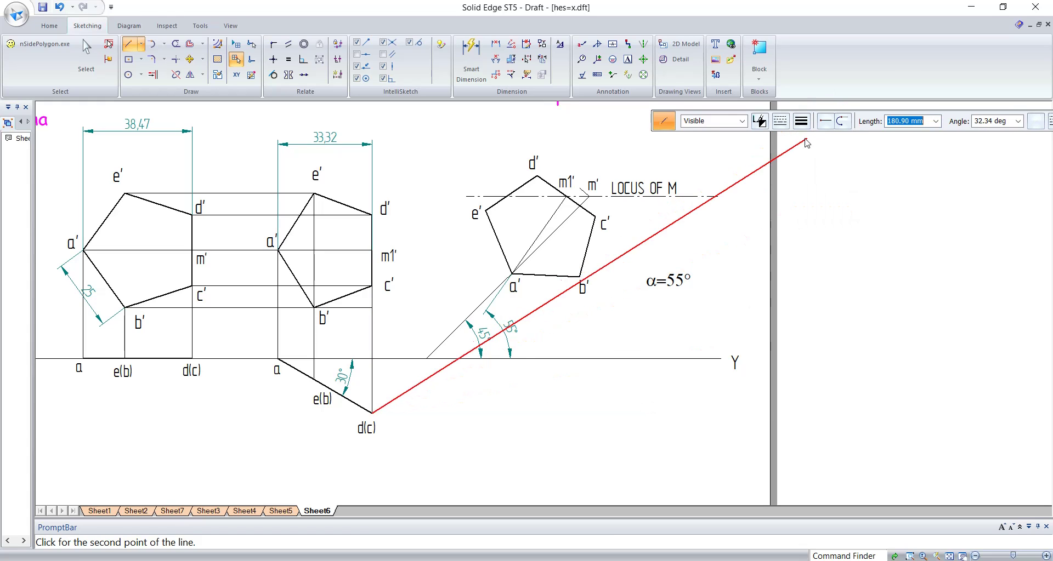
pyautogui.click(634, 412)
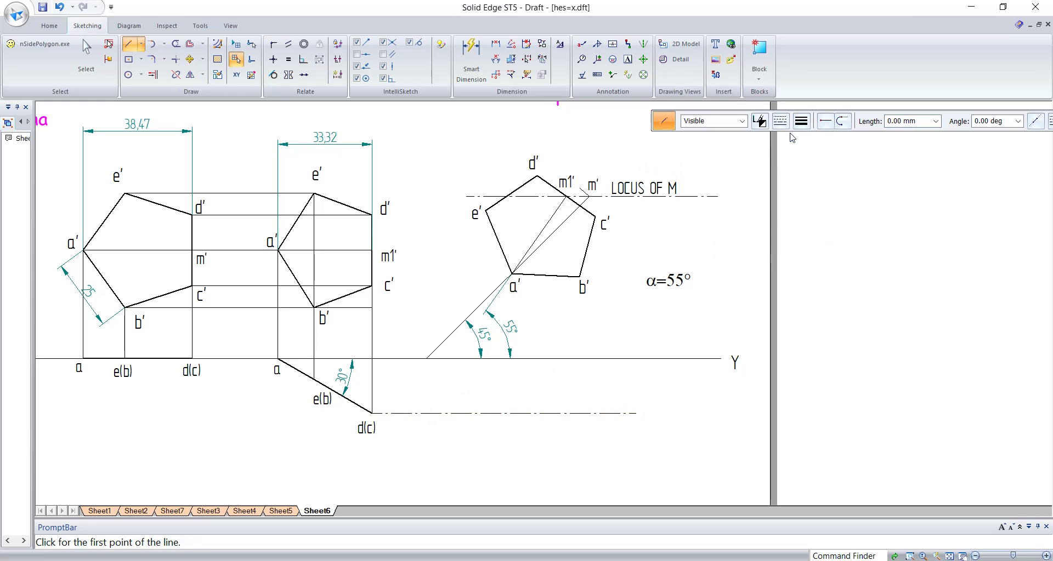
pyautogui.click(313, 378)
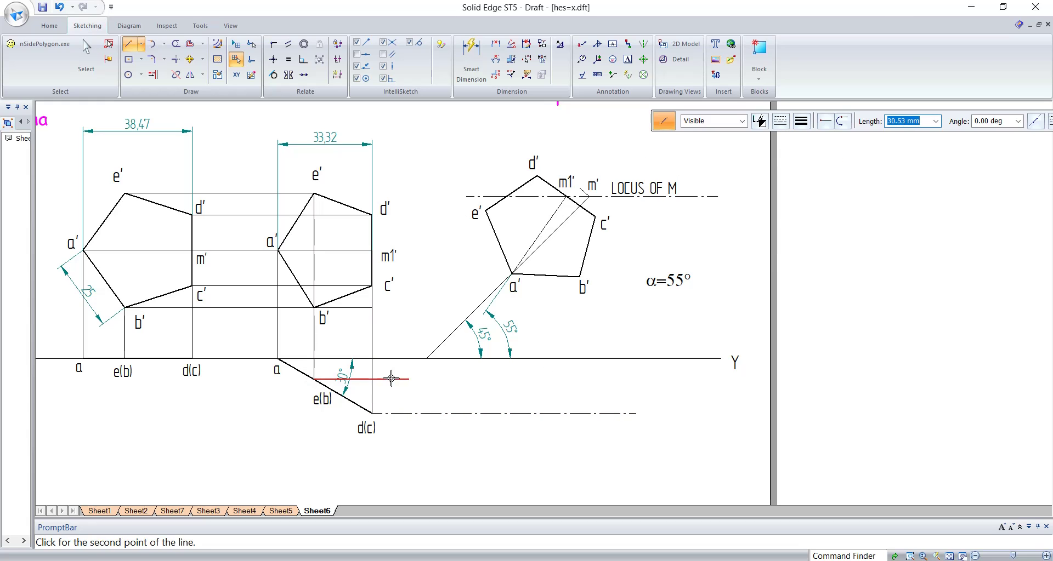
pyautogui.click(636, 379)
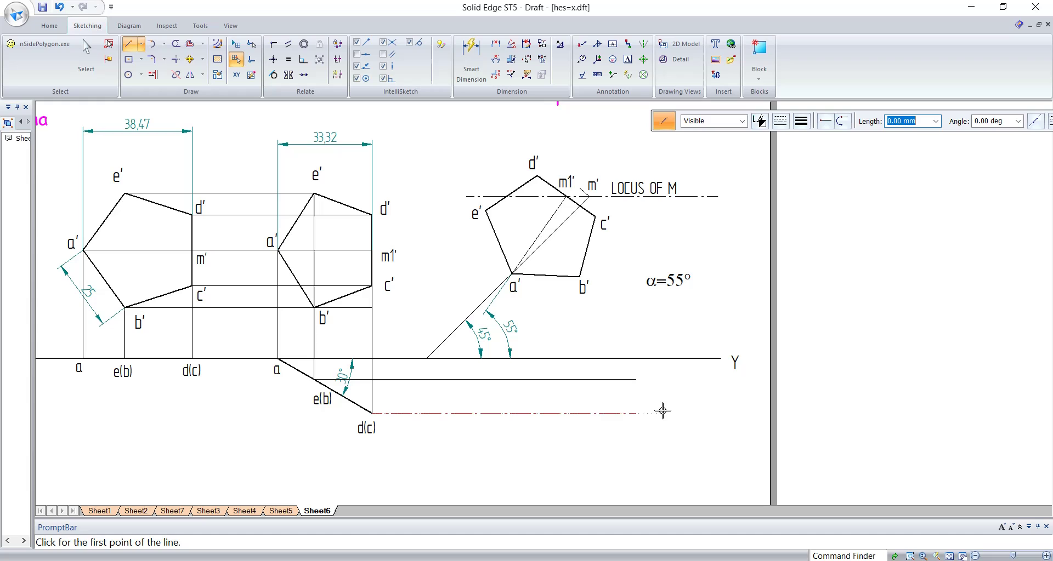
# Change the line type of the horizontal projection line from d(c) to continuous.
pyautogui.press('Escape')
pyautogui.click(591, 414)
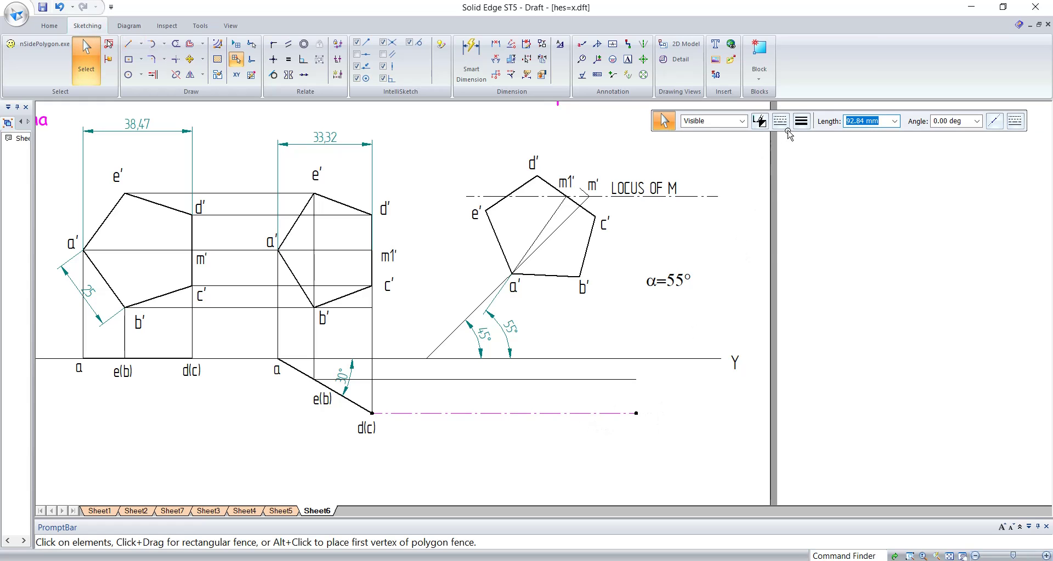
pyautogui.click(780, 121)
pyautogui.click(787, 140)
pyautogui.press('Escape')
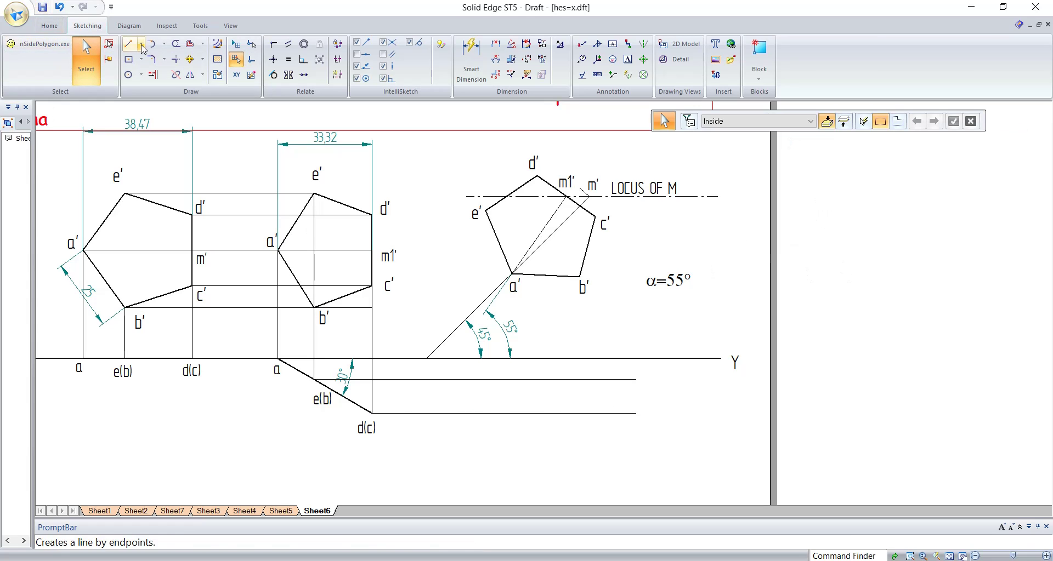
# Project a' of the rotated pentagon vertically down to the XY line and b' down to the horizontal line from e(b).
pyautogui.click(132, 44)
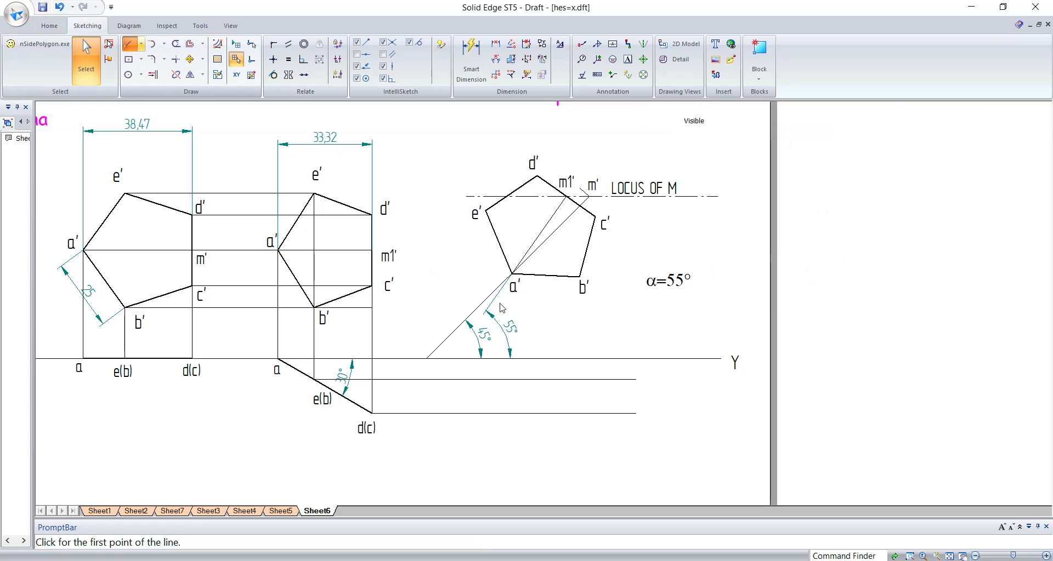
pyautogui.click(513, 272)
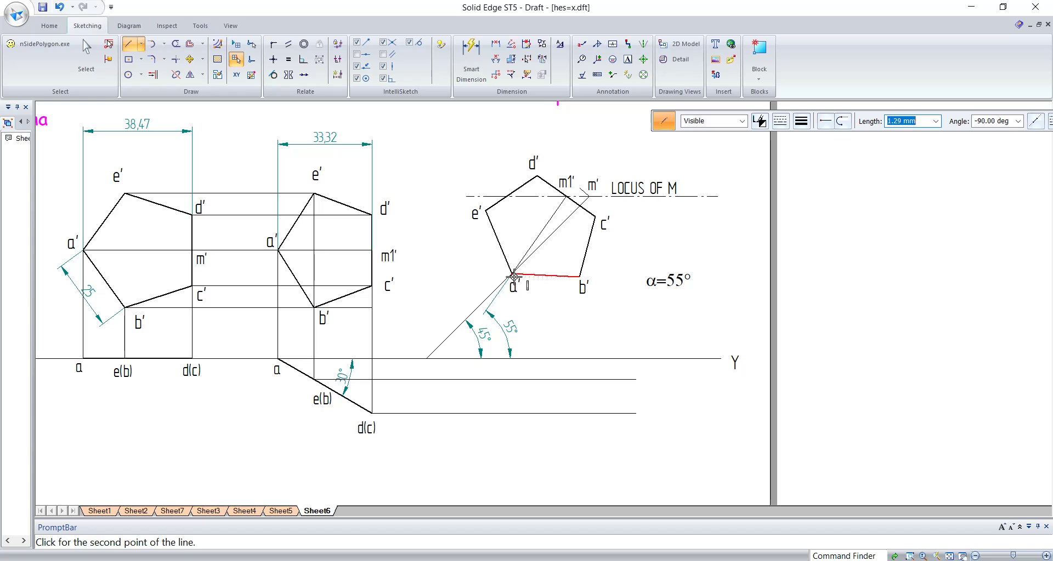
pyautogui.click(510, 359)
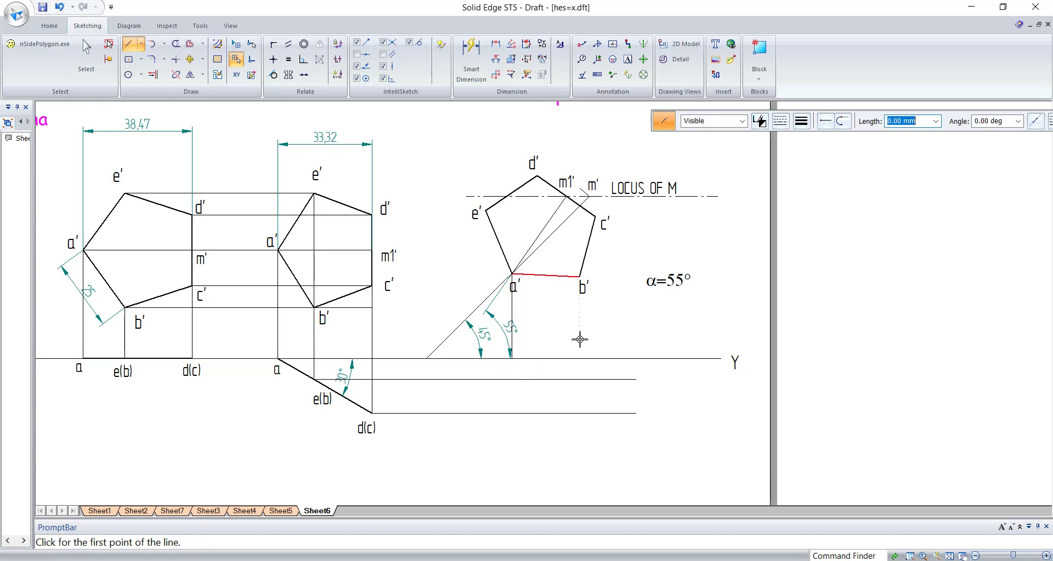
pyautogui.click(580, 277)
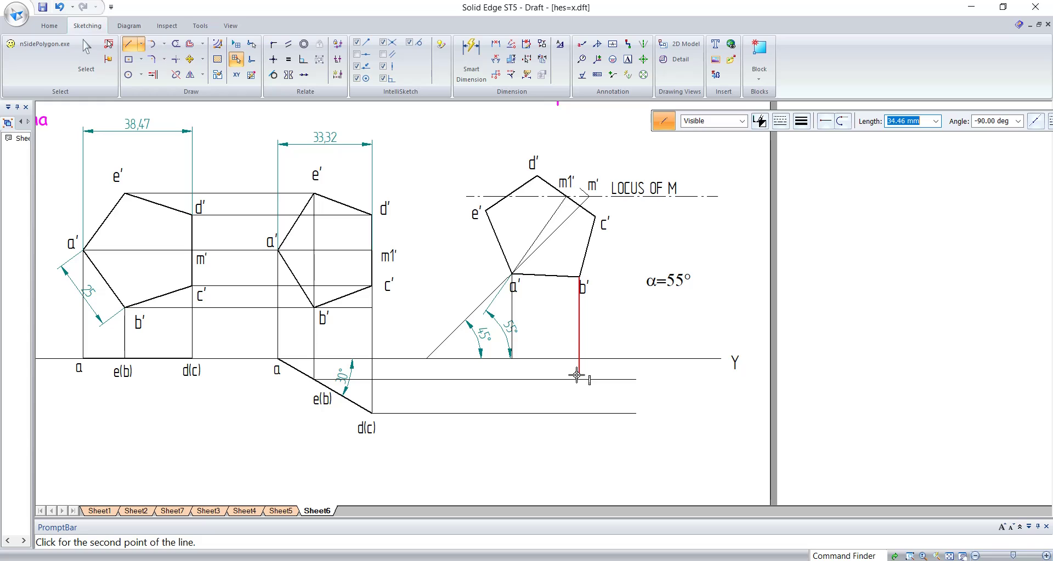
pyautogui.click(578, 378)
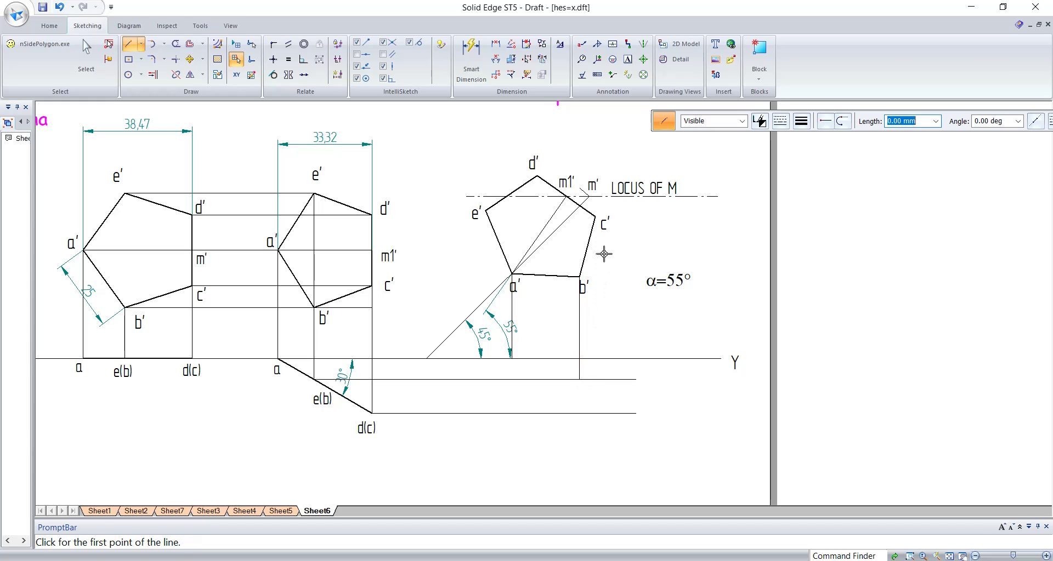
# Draw vertical projectors from c' and d' down to the d(c) line, and from e' to just short of the e(b) line.
pyautogui.click(596, 218)
pyautogui.click(596, 414)
pyautogui.click(537, 176)
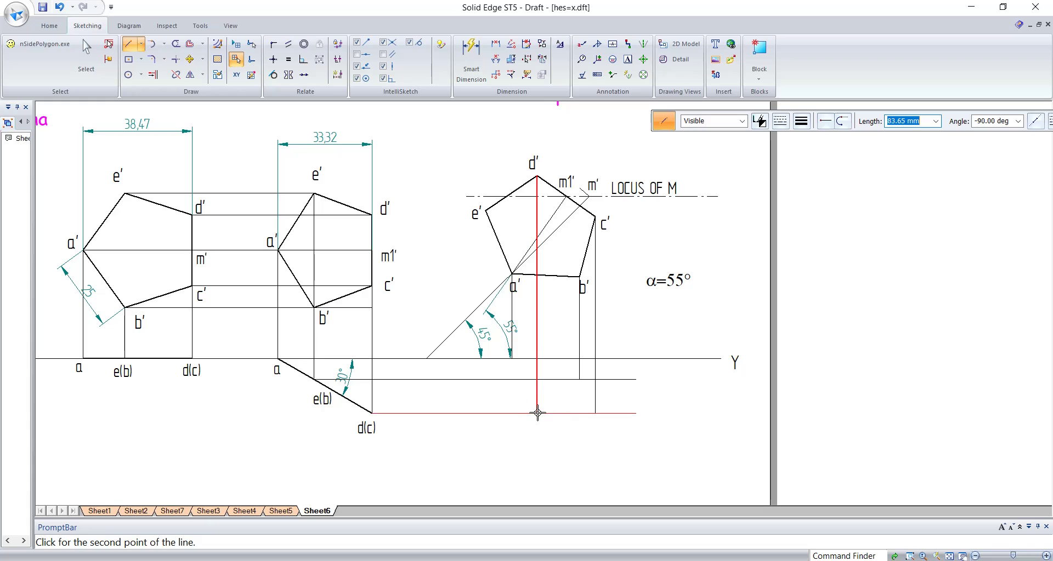
pyautogui.click(537, 414)
pyautogui.click(486, 211)
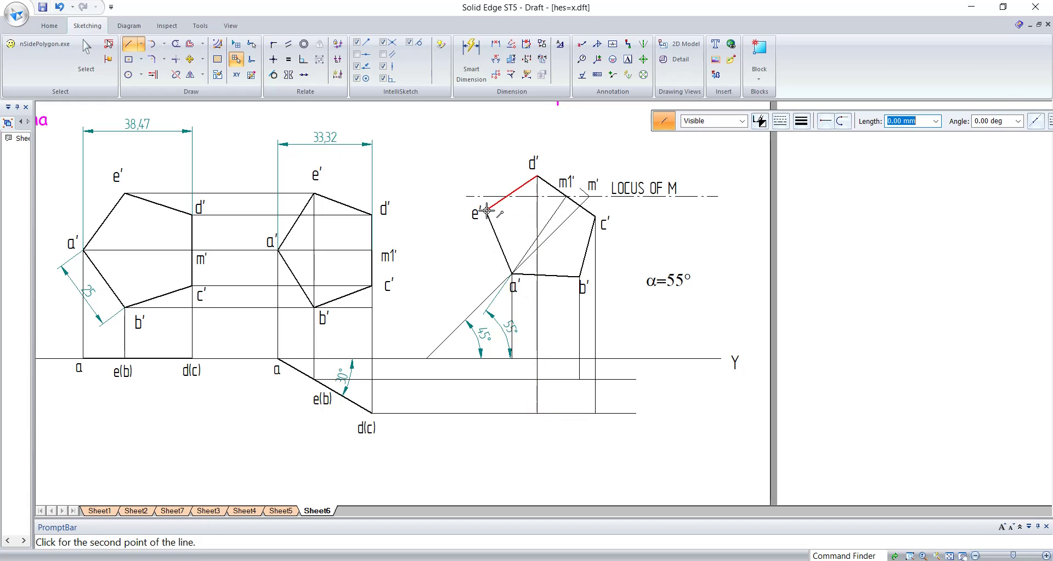
pyautogui.click(486, 376)
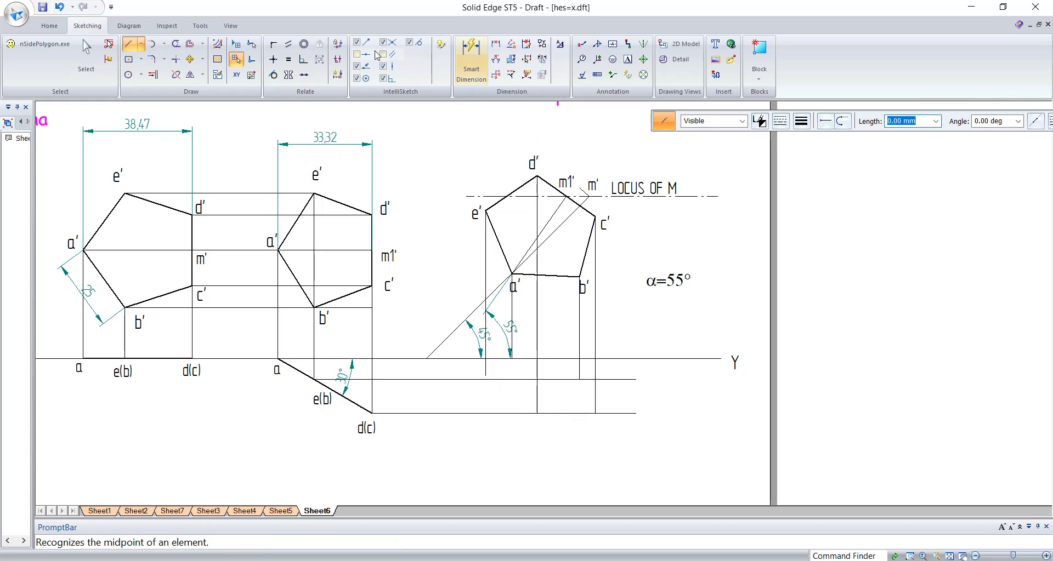
# Extend the e' projector to the e(b) line and trim both horizontal projection lines beyond the c' projector.
pyautogui.click(153, 74)
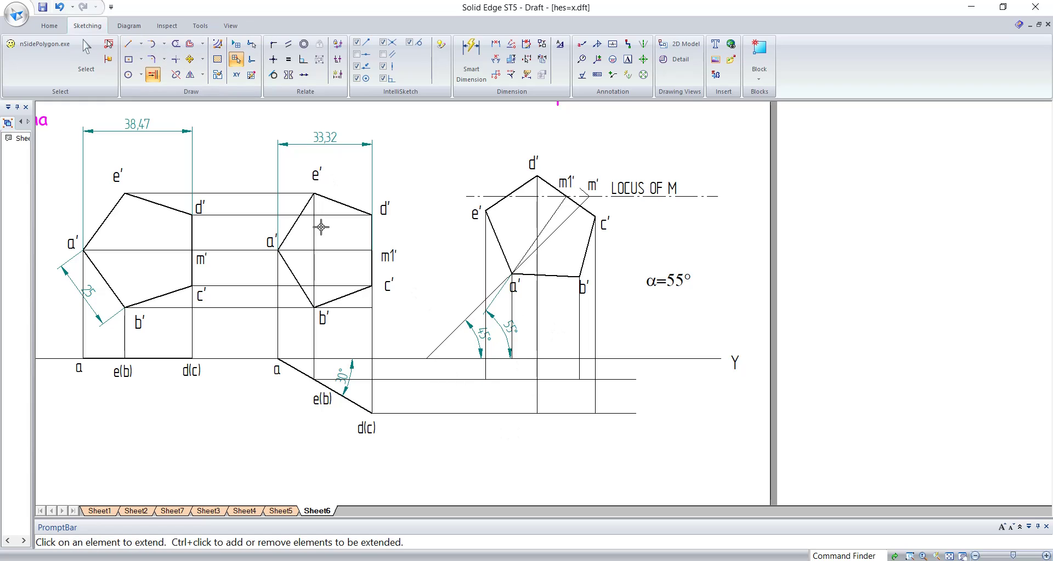
pyautogui.click(176, 44)
pyautogui.moveTo(618, 369); pyautogui.dragTo(614, 444)
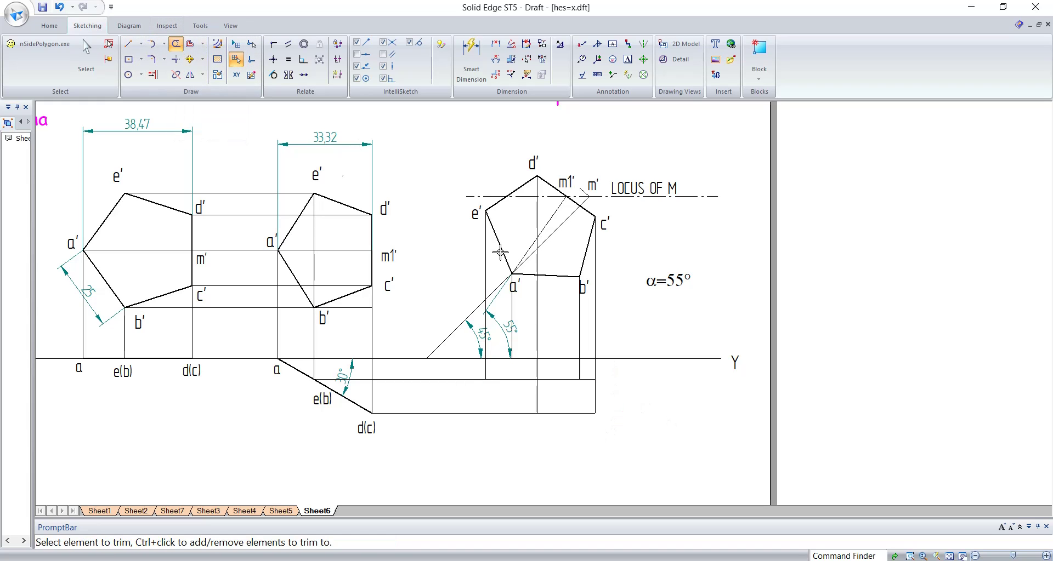
# Draw the closed five-sided top view in a thicker line through the projected points a, b, c, d and e.
pyautogui.click(127, 43)
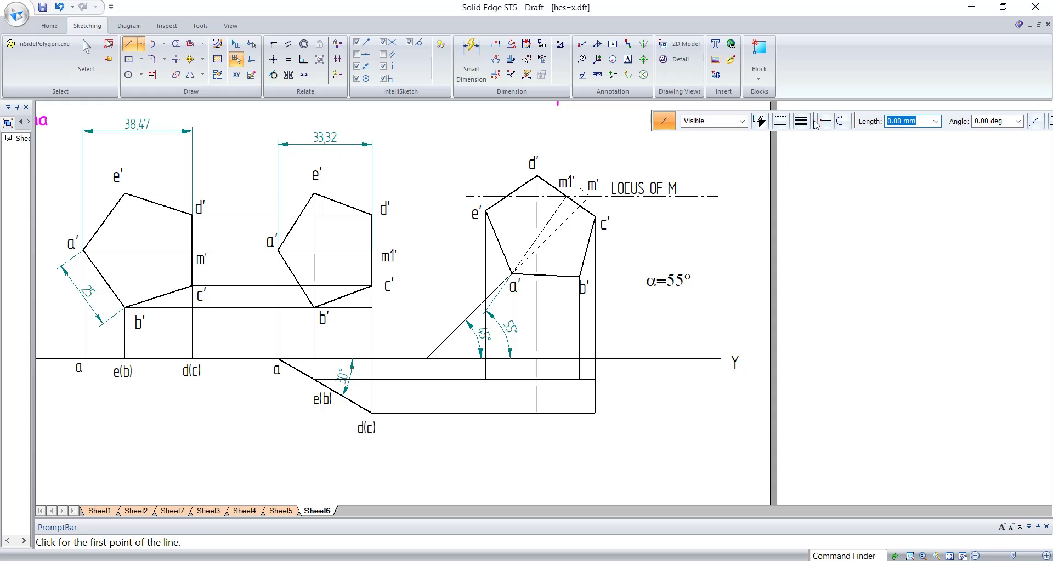
pyautogui.click(803, 121)
pyautogui.click(809, 172)
pyautogui.click(511, 359)
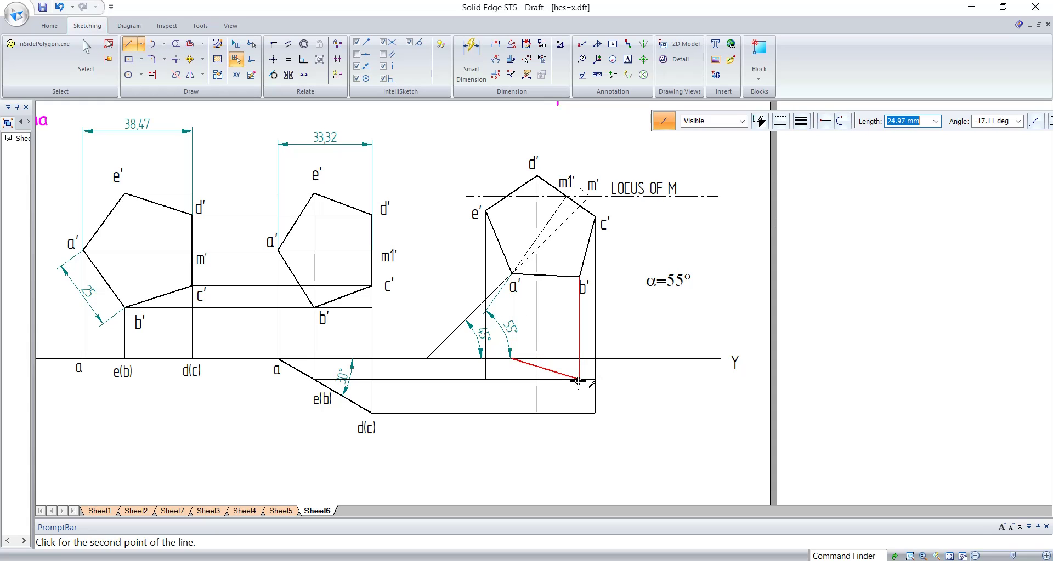
pyautogui.click(578, 379)
pyautogui.click(595, 413)
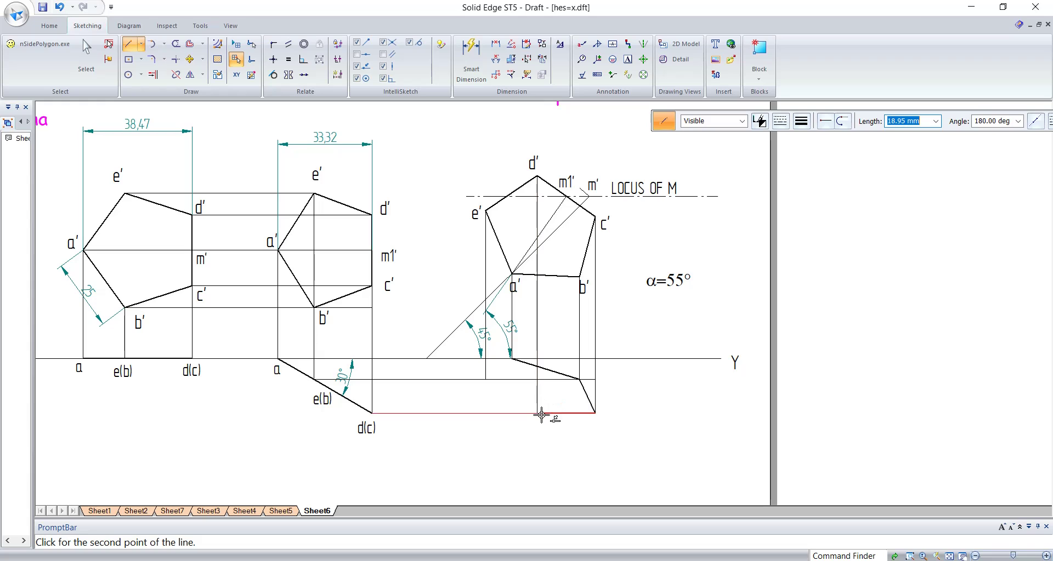
pyautogui.click(536, 413)
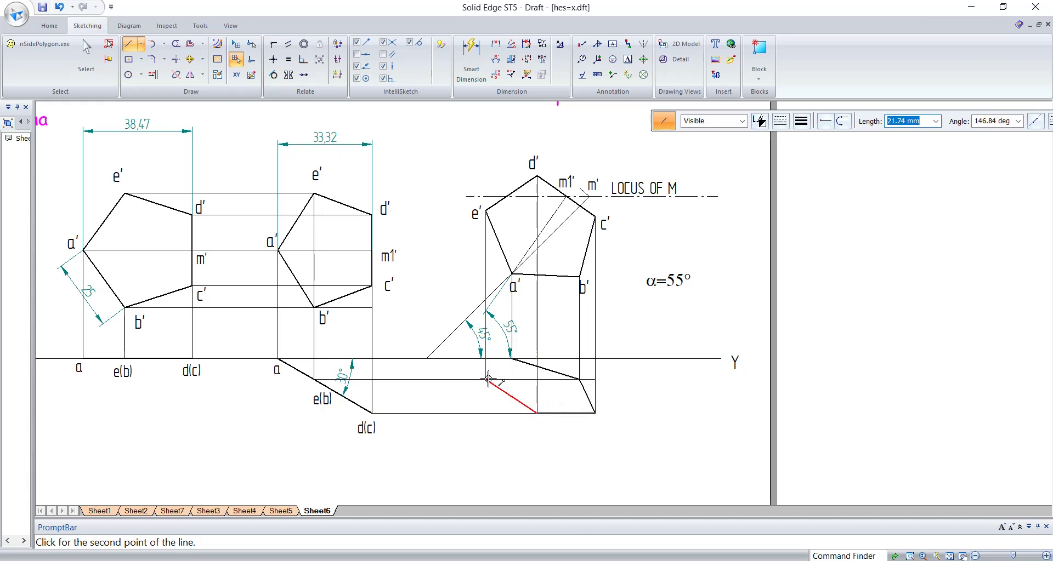
pyautogui.click(485, 379)
pyautogui.click(511, 359)
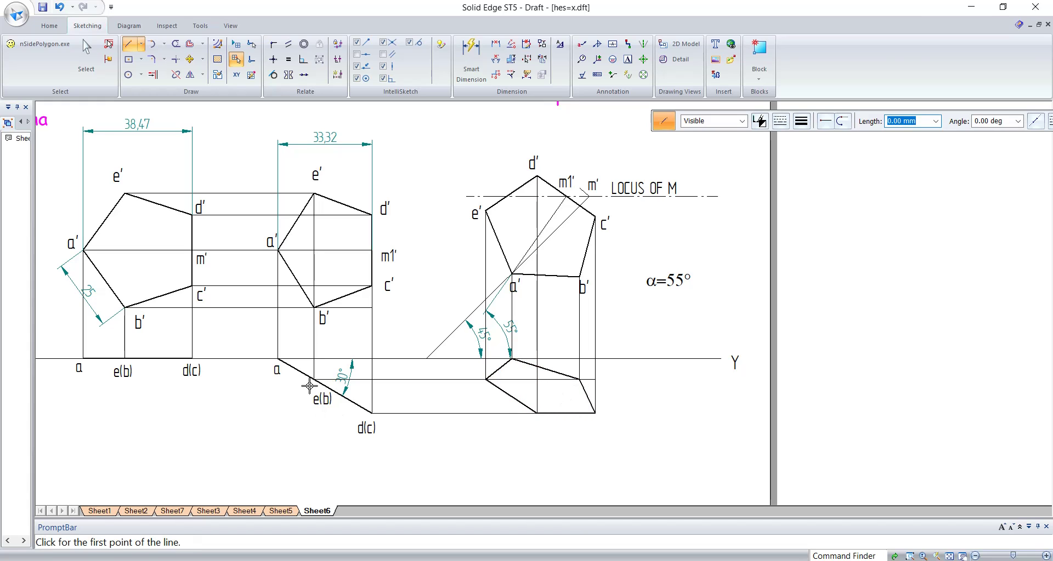
# Copy the label a from the inclined edge view to just below corner a of the final top view.
pyautogui.press('Escape')
pyautogui.click(283, 377)
pyautogui.hotkey('ctrl', 'c')
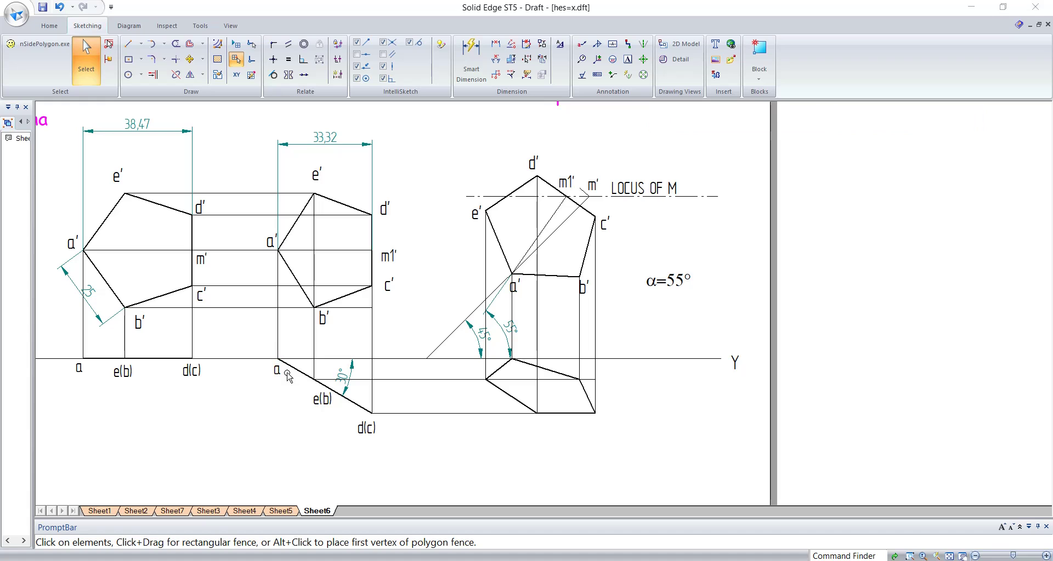
pyautogui.hotkey('ctrl', 'v')
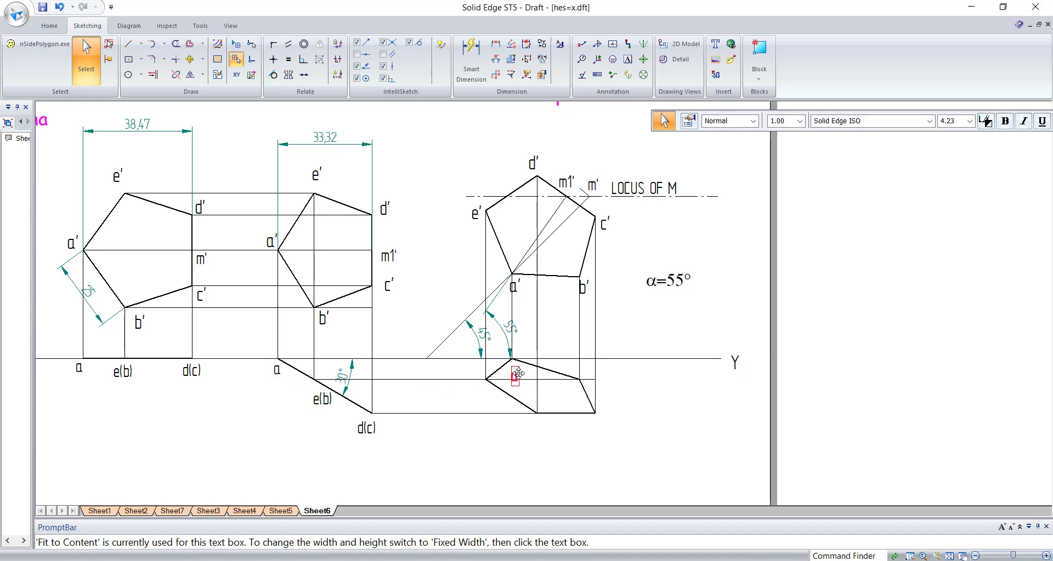
pyautogui.moveTo(516, 373); pyautogui.dragTo(518, 364)
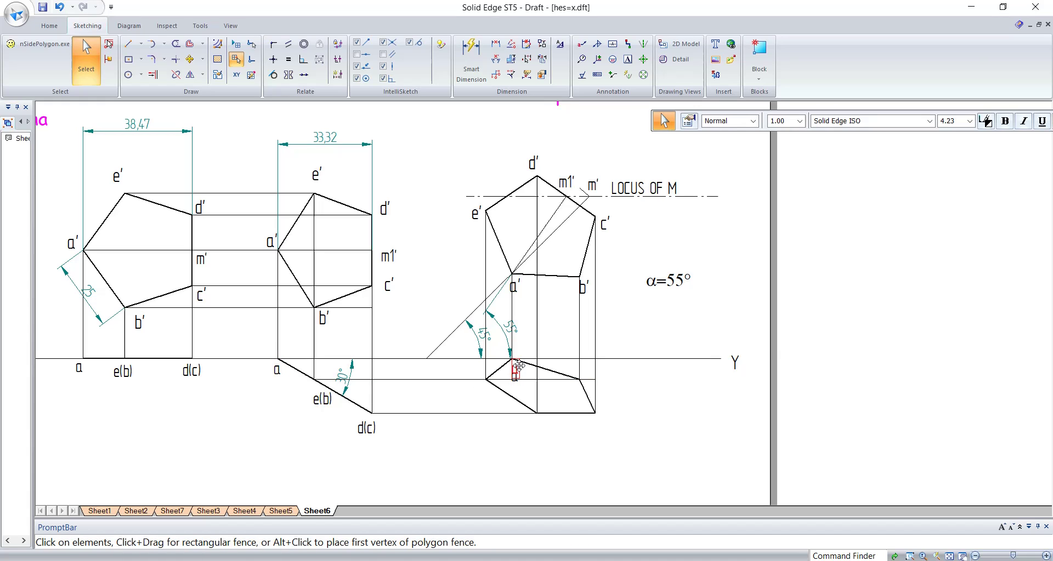
# Label the remaining corners of the final top view b, c, d and e.
pyautogui.click(628, 59)
pyautogui.click(584, 371)
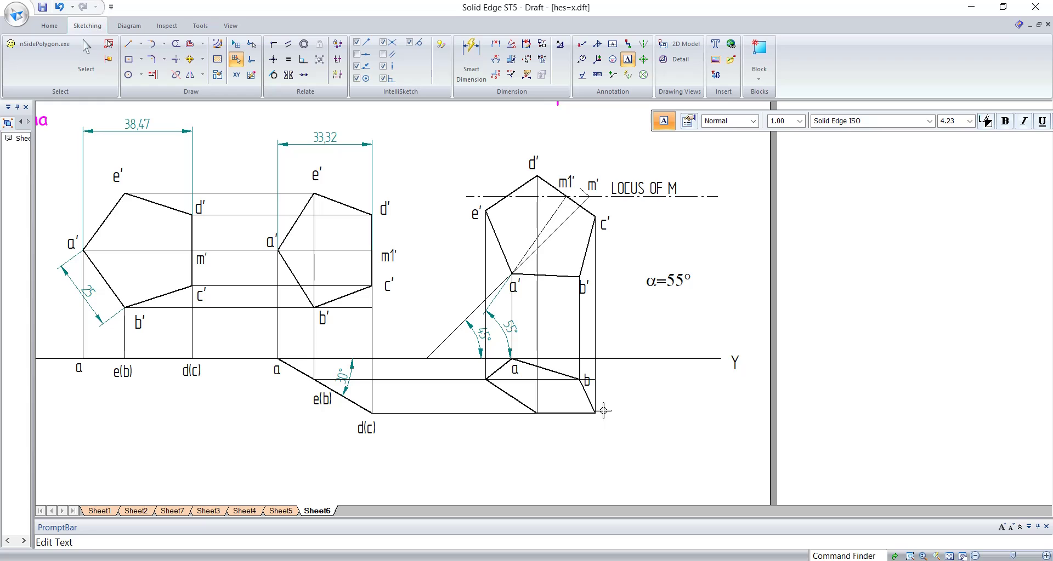
pyautogui.click(537, 418)
pyautogui.write('d')
pyautogui.click(482, 381)
pyautogui.press('Escape')
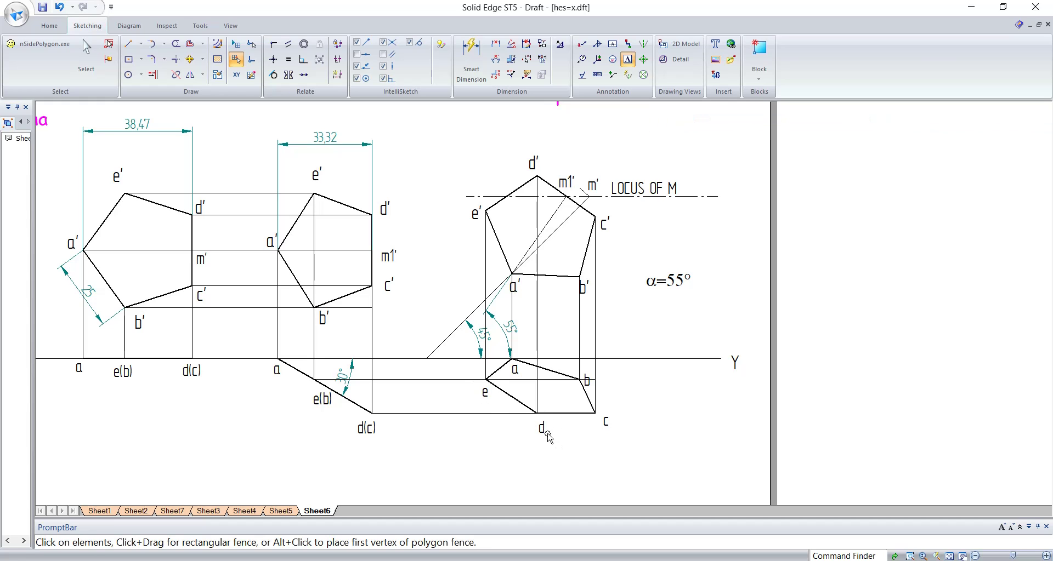
# Move labels d and c of the final top view closer to their corners and fit the whole sheet in view.
pyautogui.click(541, 427)
pyautogui.moveTo(543, 427); pyautogui.dragTo(537, 425)
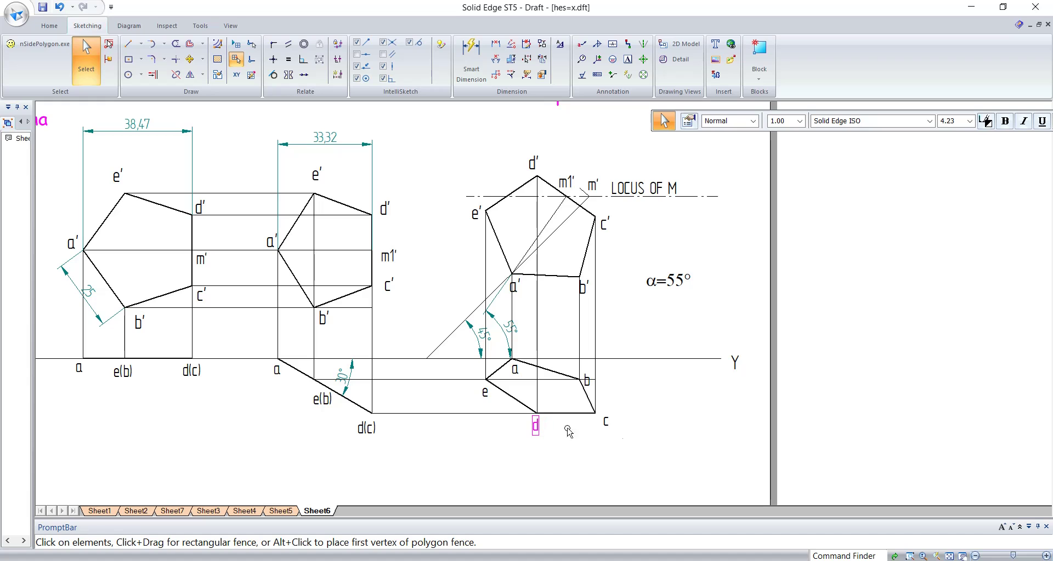
pyautogui.press('Escape')
pyautogui.click(609, 423)
pyautogui.moveTo(608, 423); pyautogui.dragTo(597, 417)
pyautogui.press('Escape')
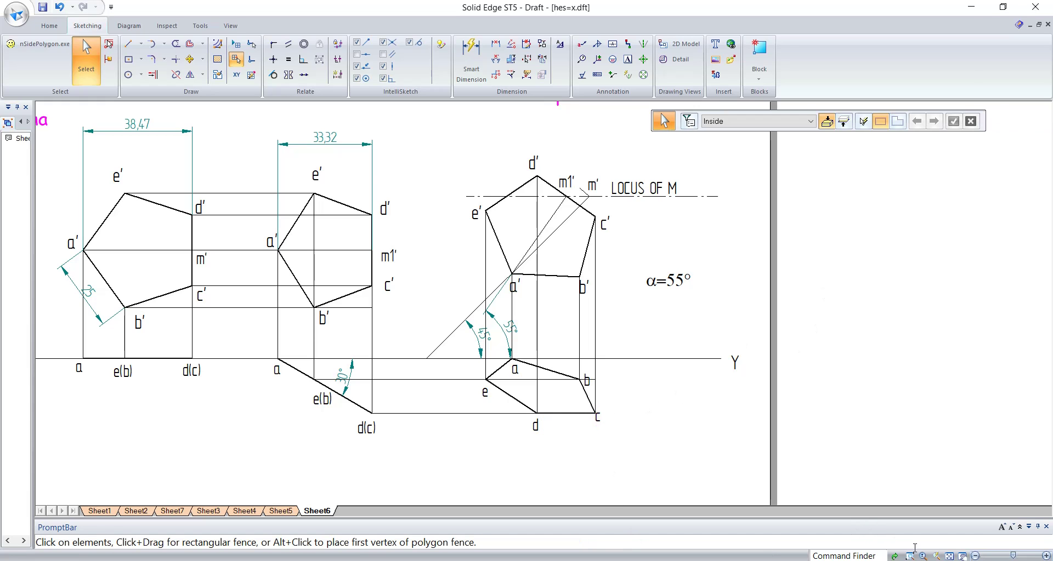
pyautogui.click(949, 556)
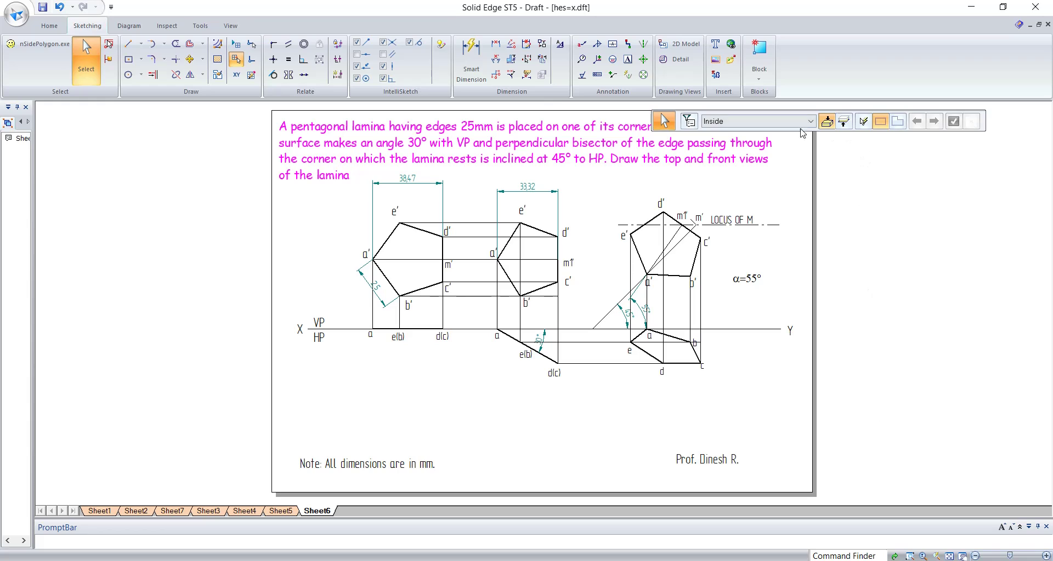